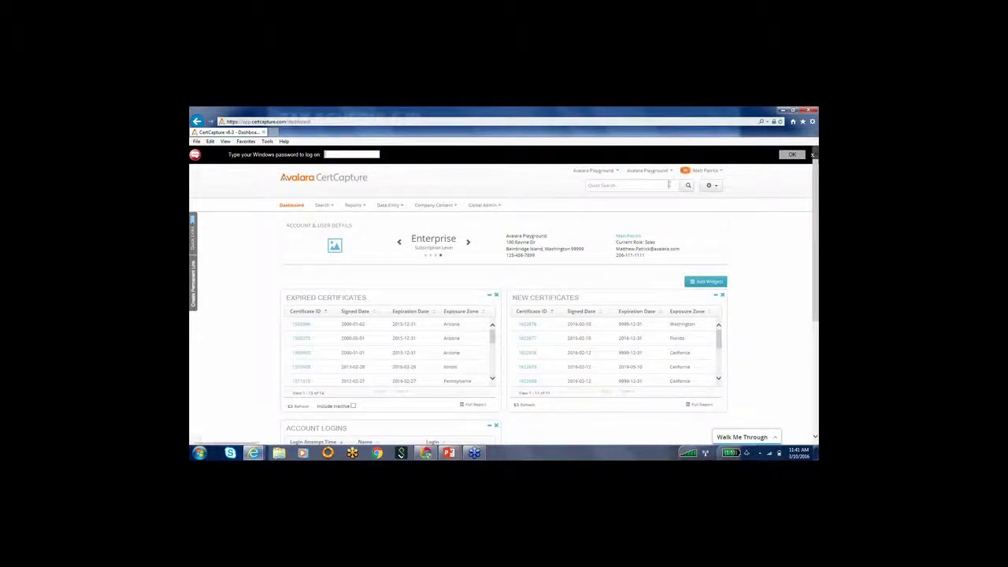
Run a quick search in the certificate system for customers matching the sample first name.
click(634, 185)
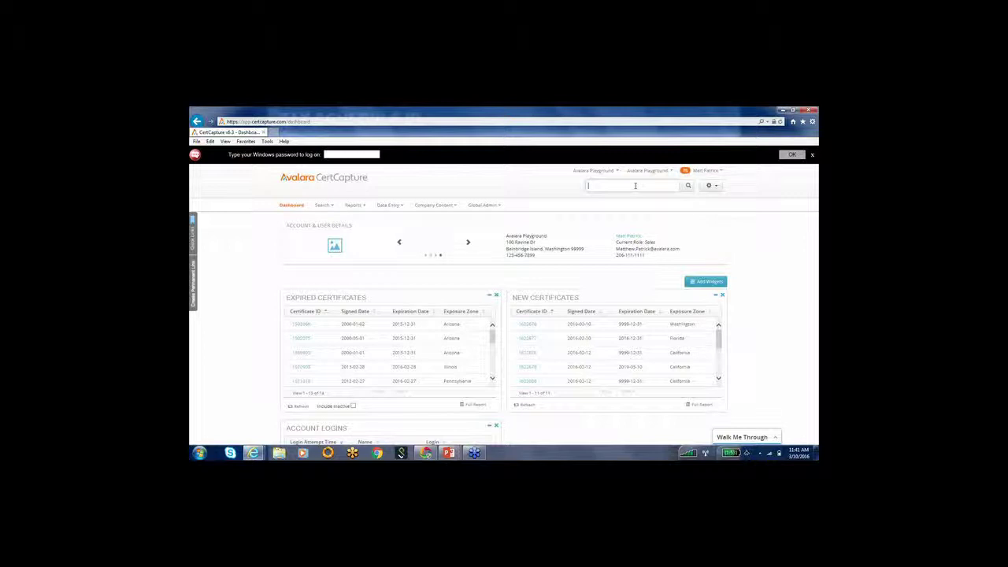
text(istine)
click(687, 190)
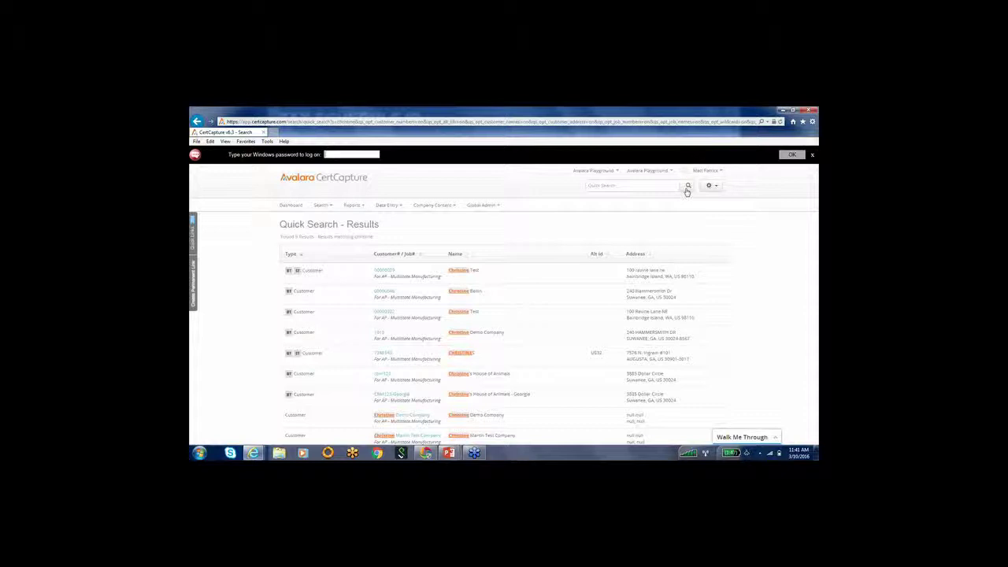
Return to the dashboard, add the Invalid Certificates widget and view it among the existing widgets.
click(290, 205)
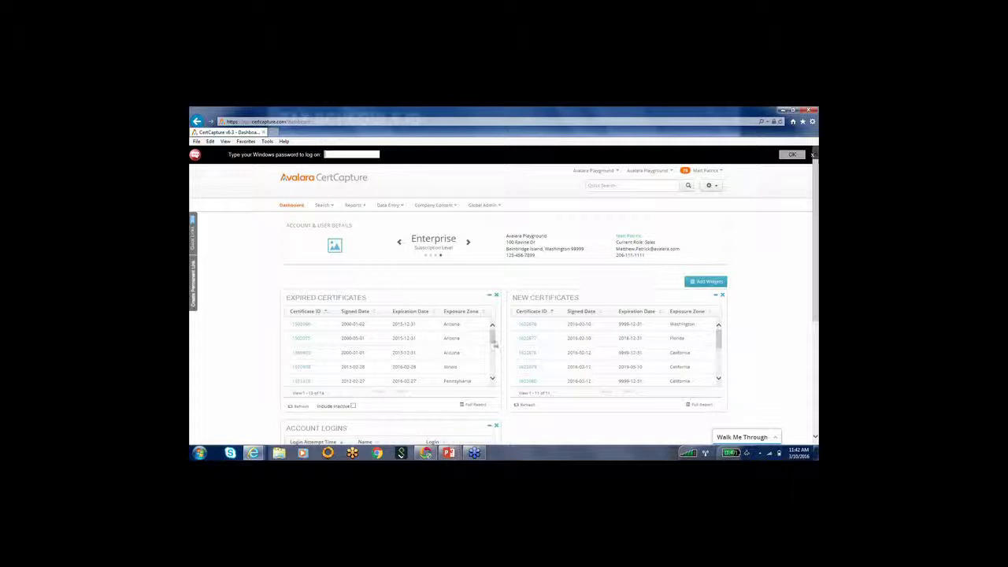
click(695, 284)
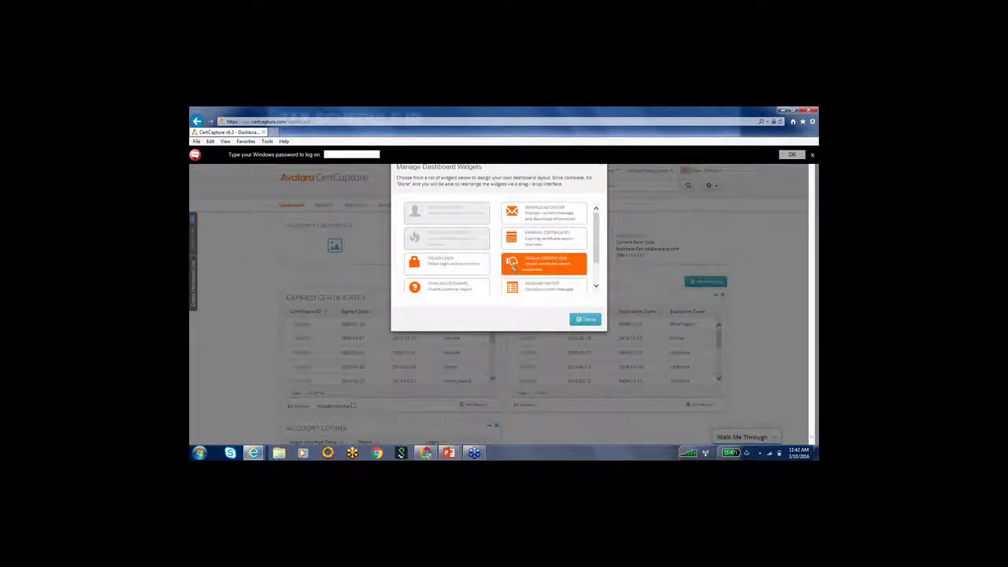
click(516, 270)
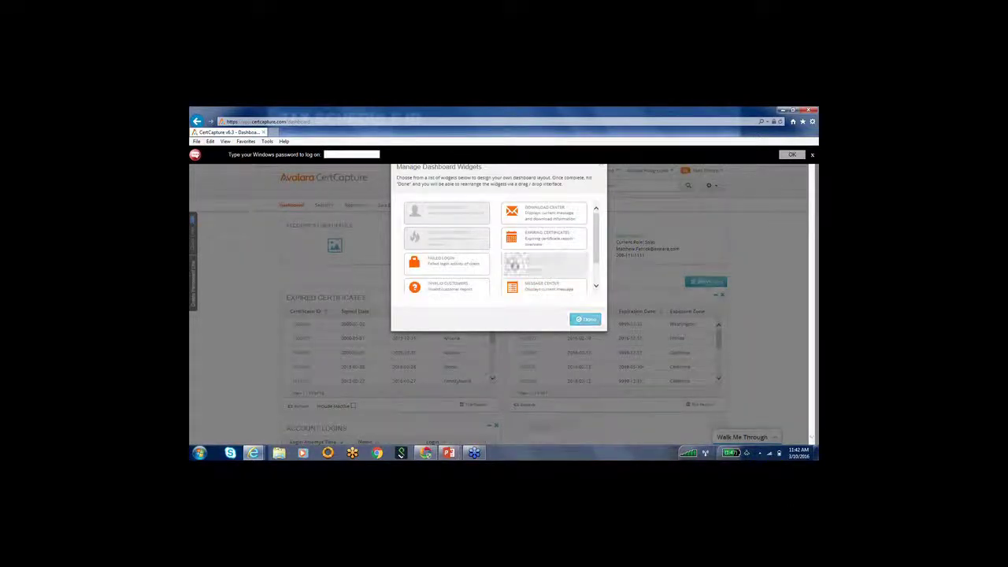
click(586, 319)
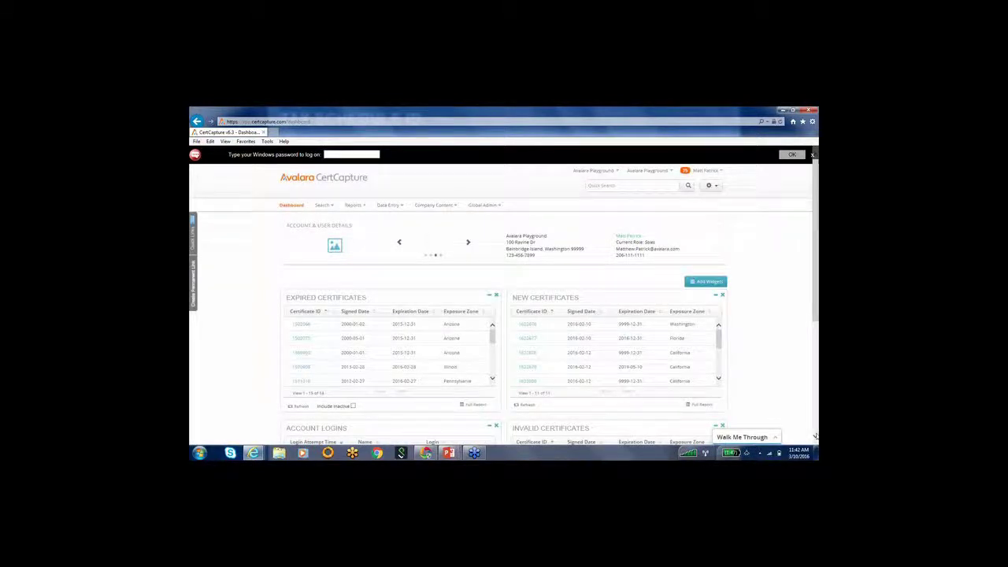
scroll(639, 419, down, 1)
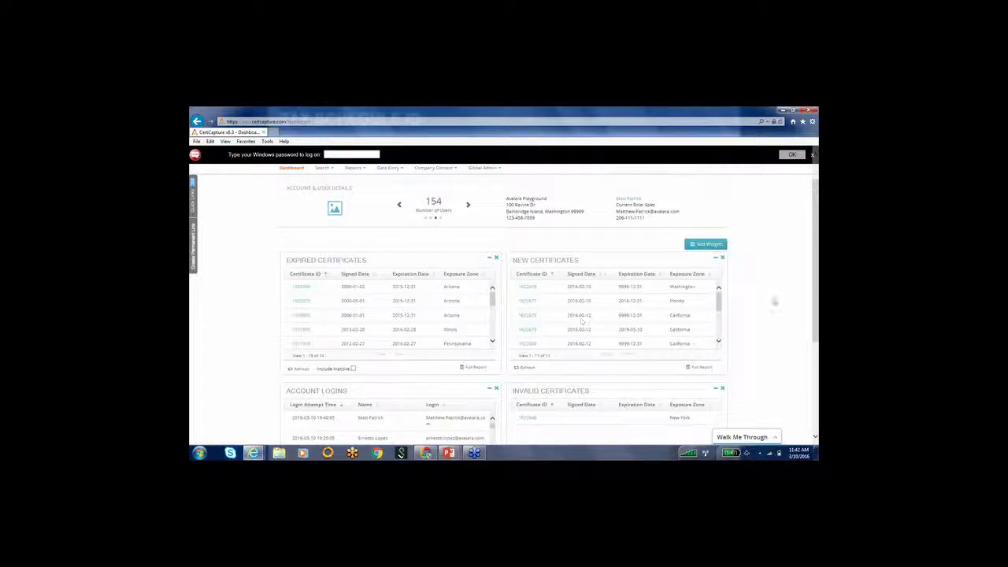
scroll(815, 305, up, 1)
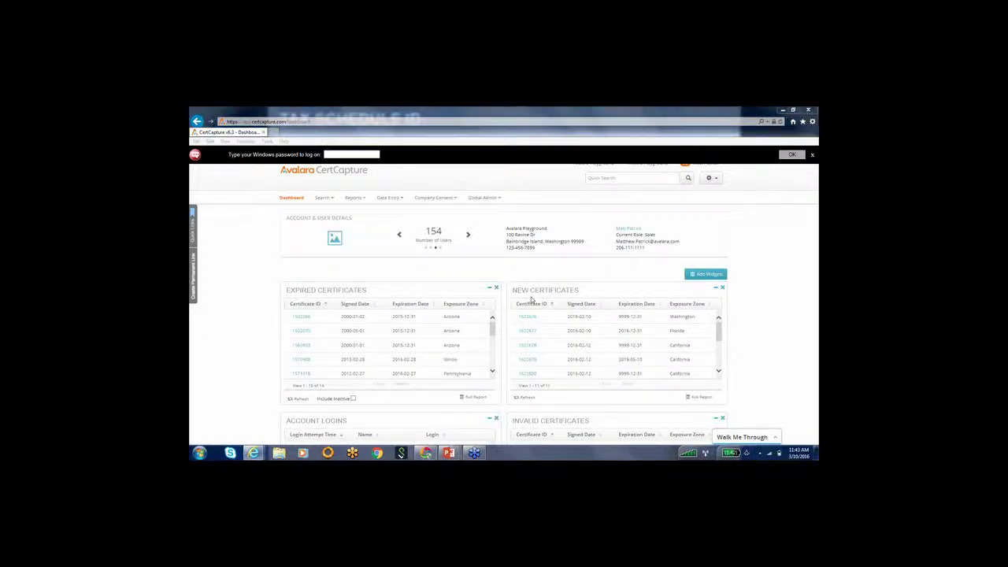
Switch to the AvaTax sandbox admin site and log in with the saved user name.
key(alt+Tab)
key(alt+Tab)
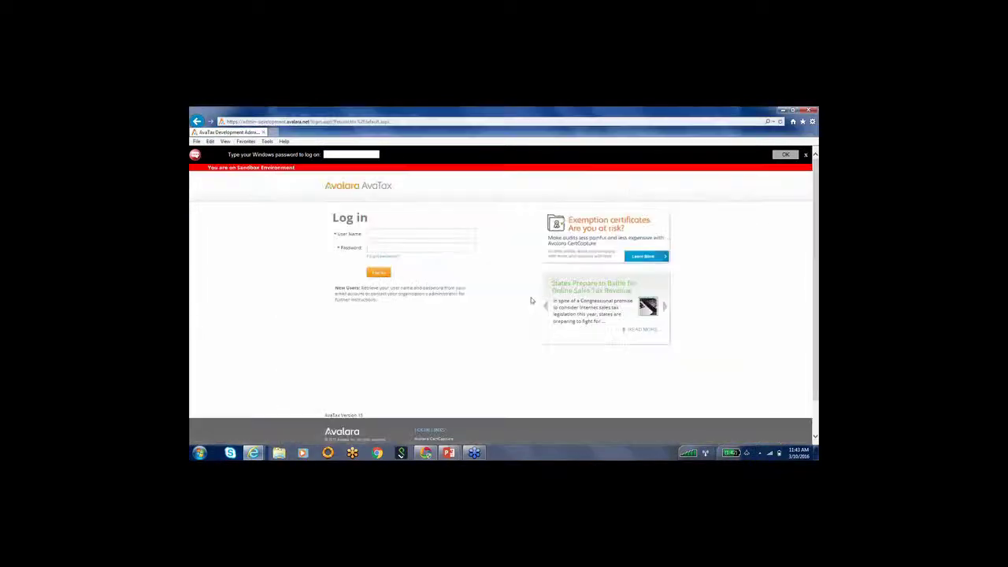
click(380, 234)
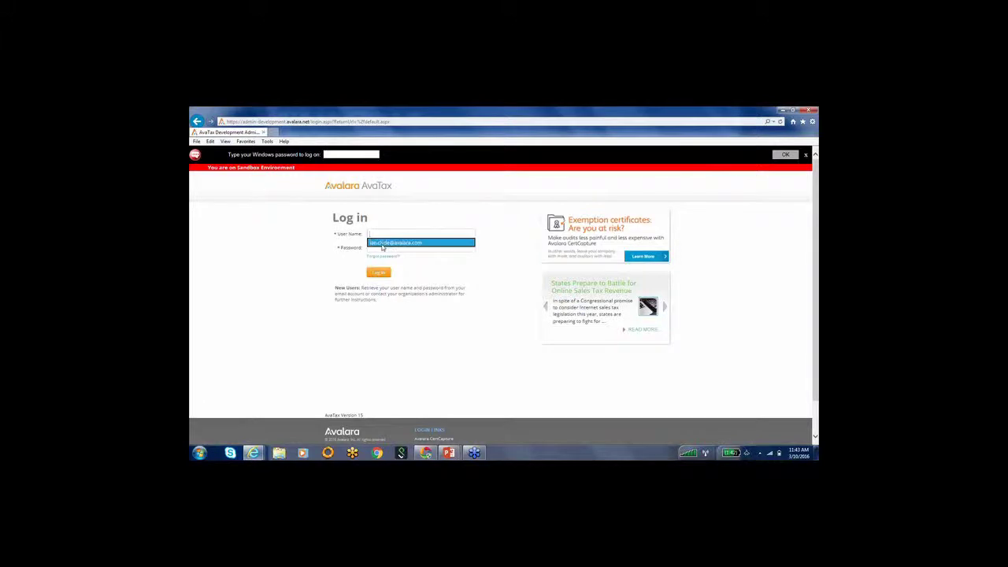
click(383, 244)
click(379, 272)
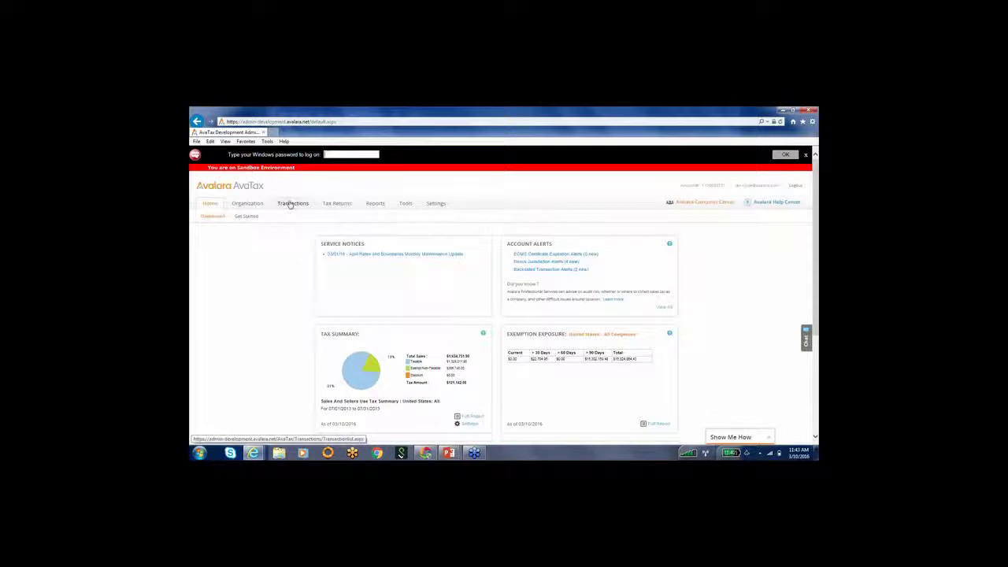
List the company's transactions with the document date range starting at 03/10/2010.
click(291, 204)
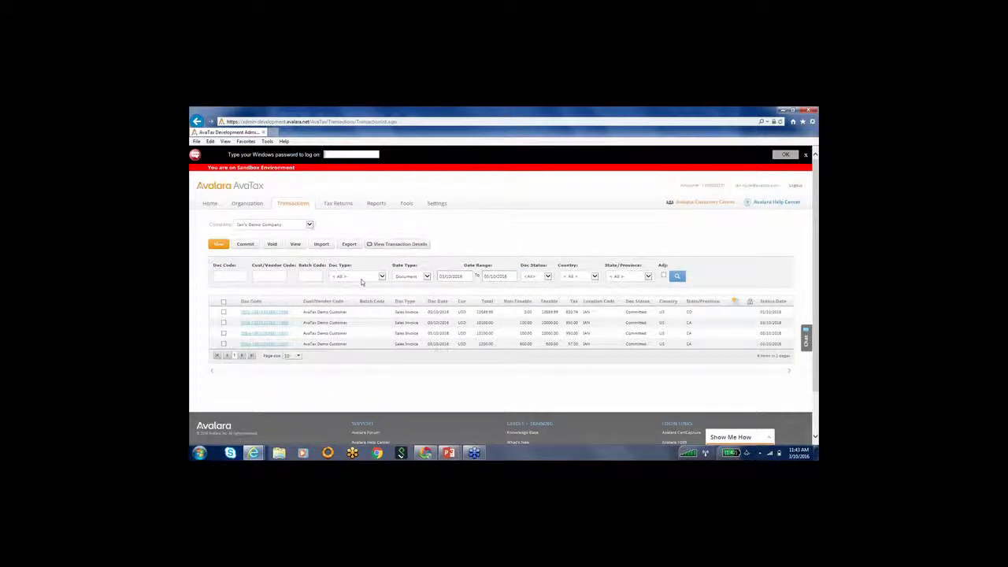
click(234, 276)
drag(439, 276, 465, 280)
click(464, 278)
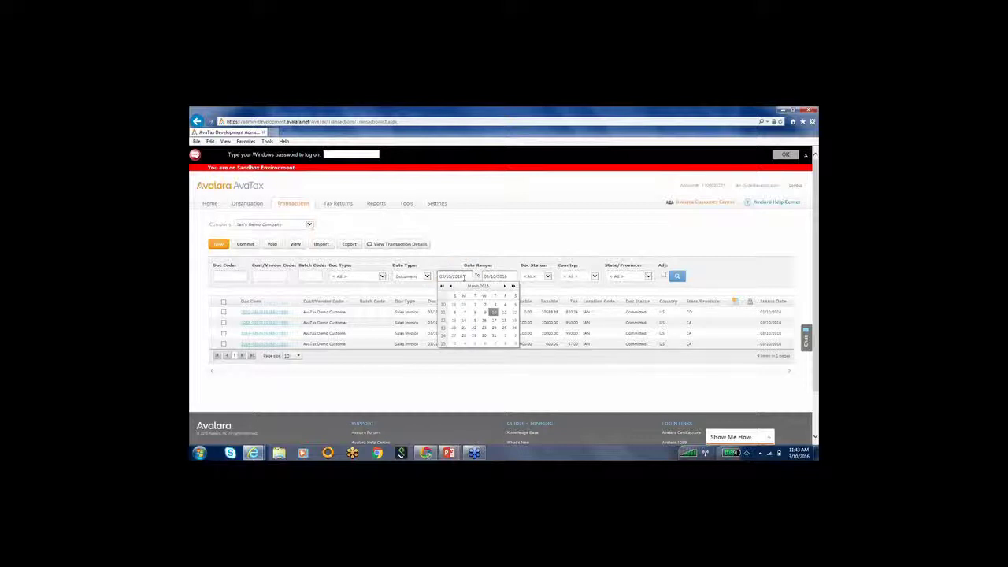
key(BackSpace)
text(0)
click(677, 277)
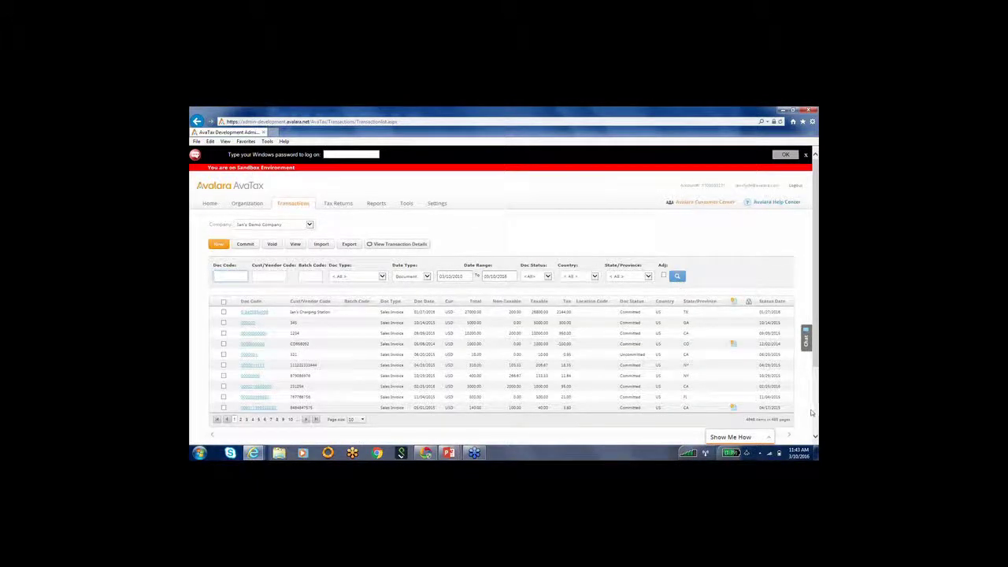
Open the committed California sales invoice dated 02/25/2016 with a 3000.00 total and expand all its document lines.
click(815, 436)
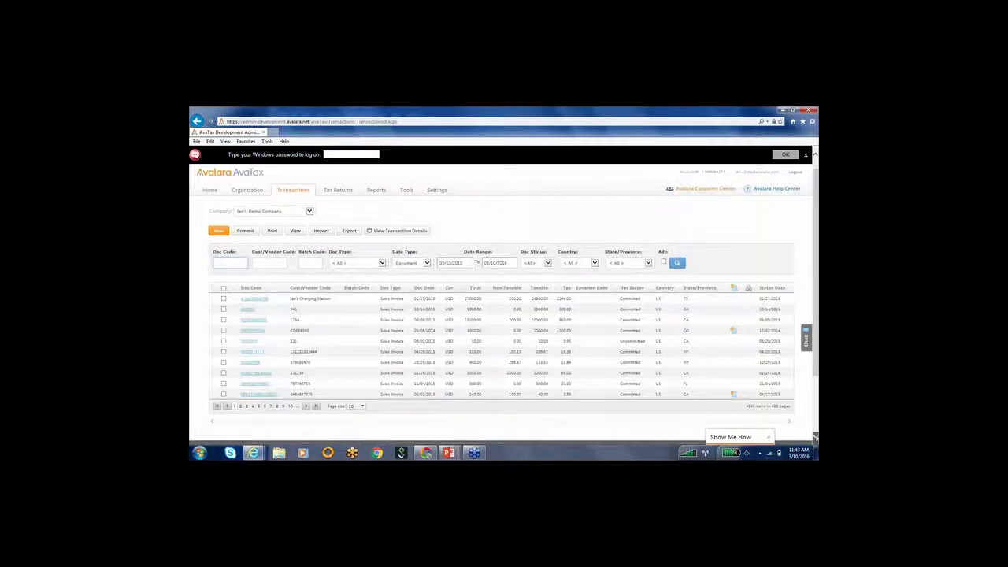
click(815, 436)
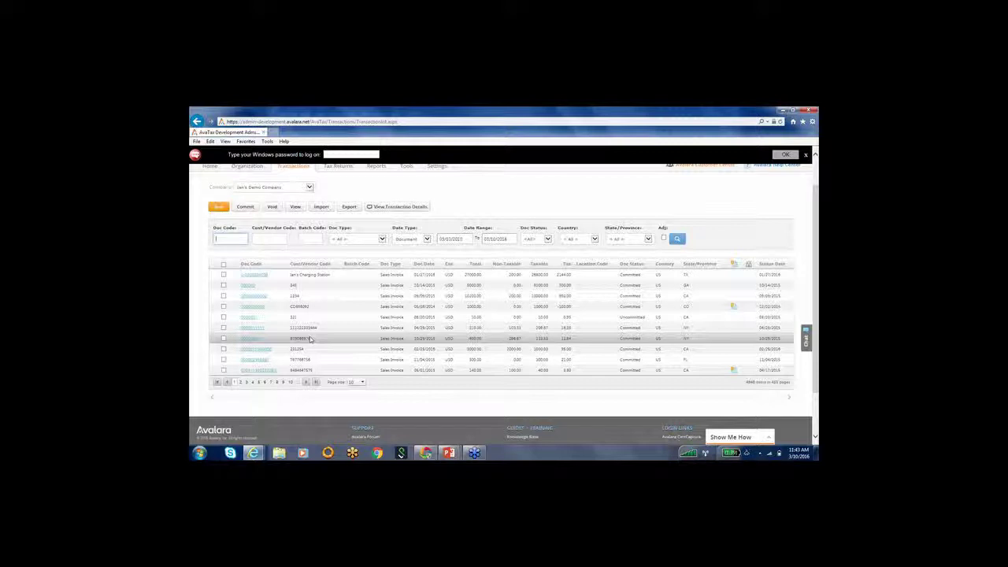
click(244, 351)
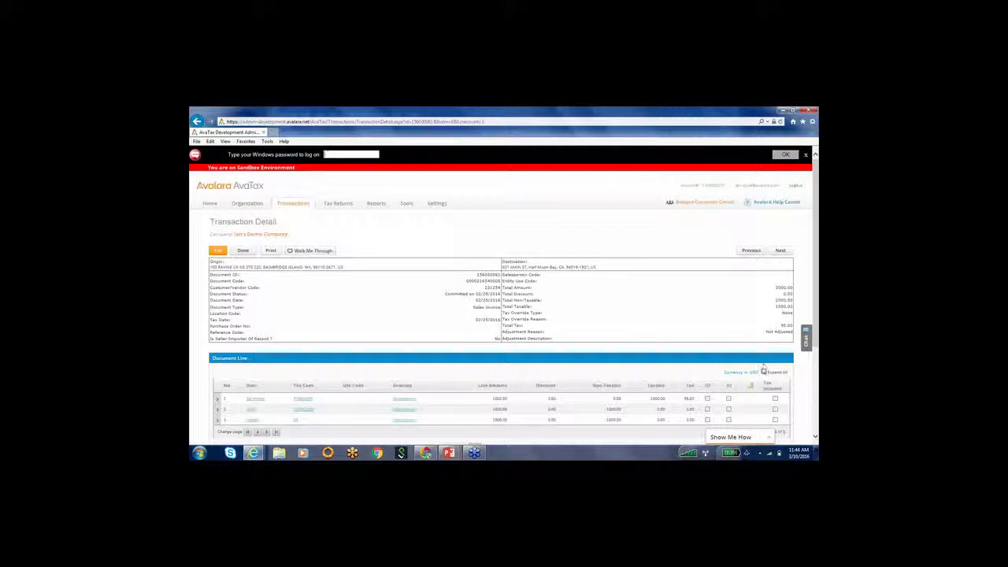
click(763, 372)
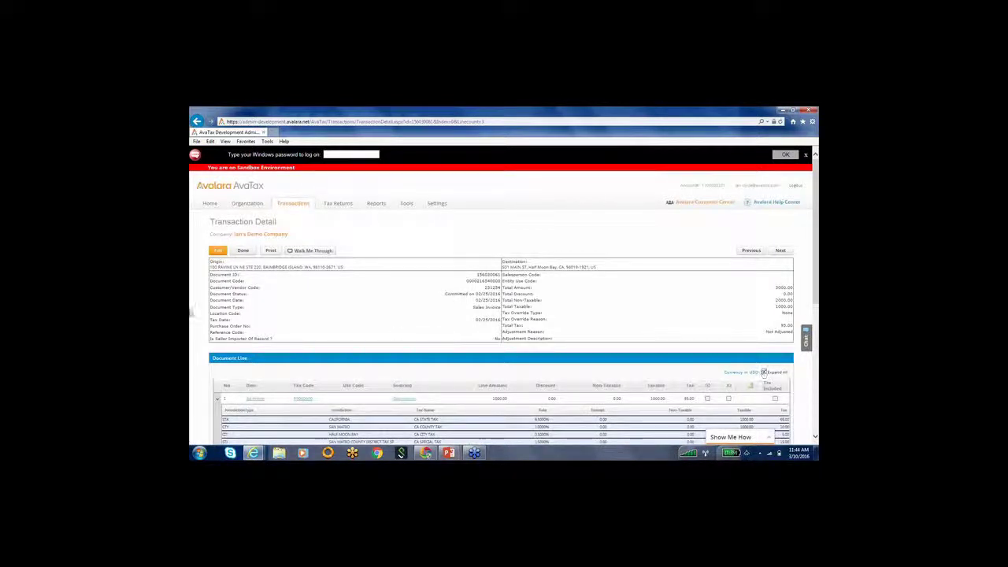
Examine the invoice's origin and destination addresses and the state, county, city and special tax breakdown of each line.
drag(344, 267, 275, 264)
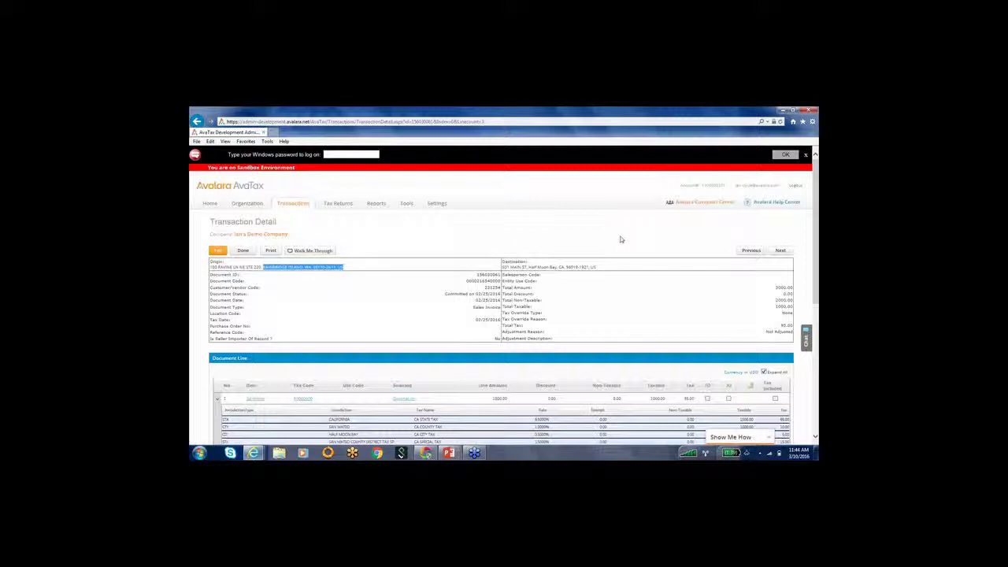
drag(598, 267, 560, 269)
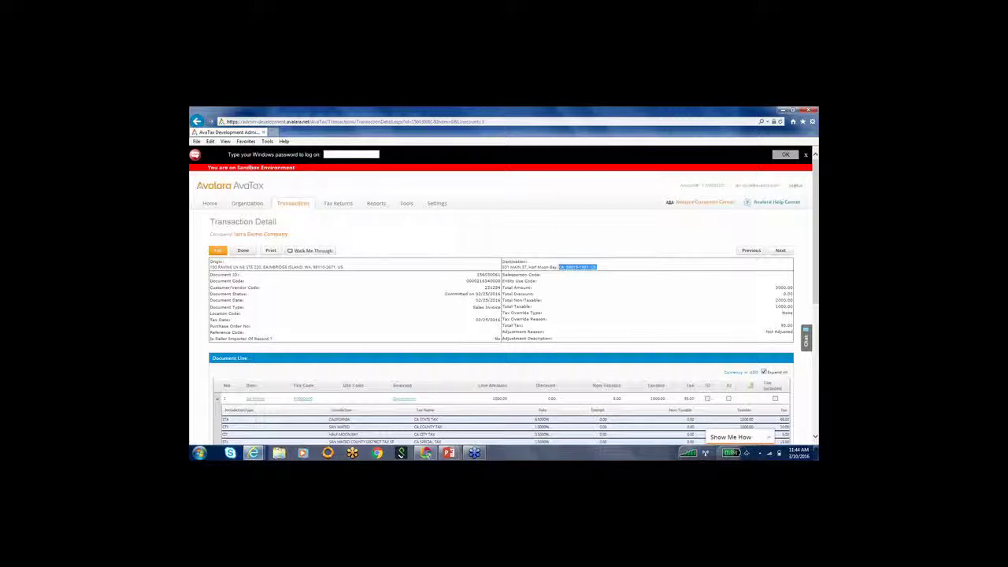
scroll(816, 434, down, 3)
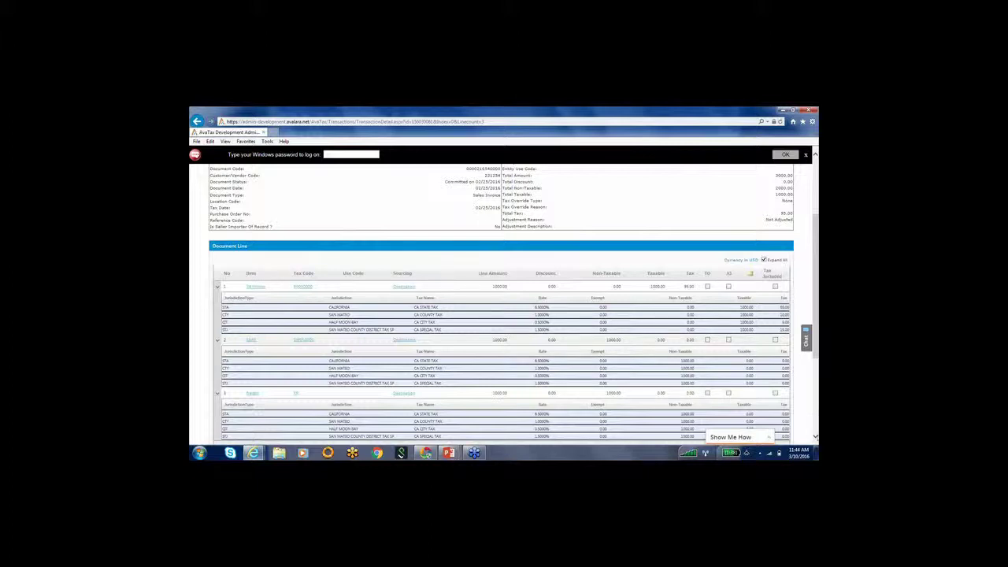
scroll(813, 320, down, 2)
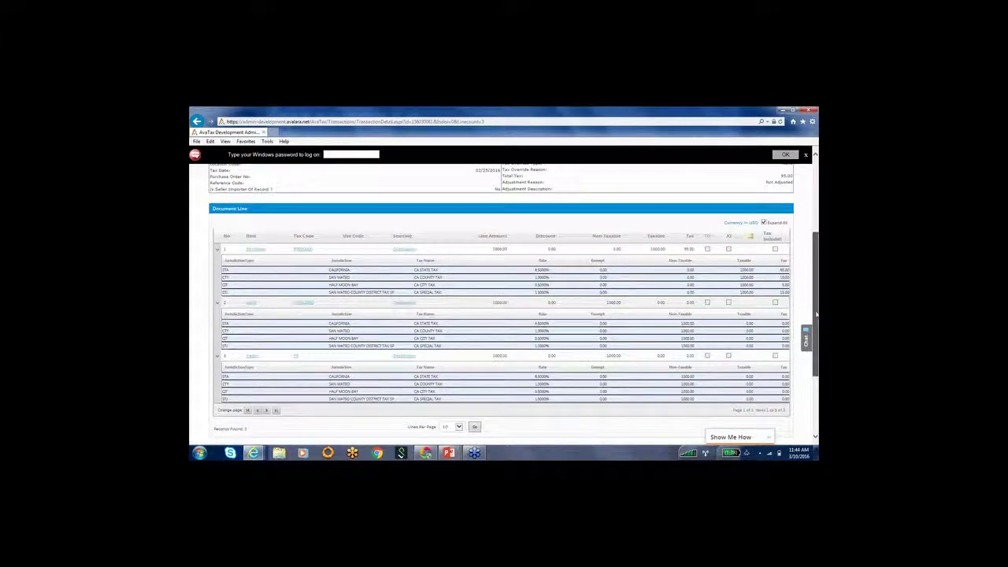
scroll(816, 308, up, 1)
scroll(816, 308, down, 1)
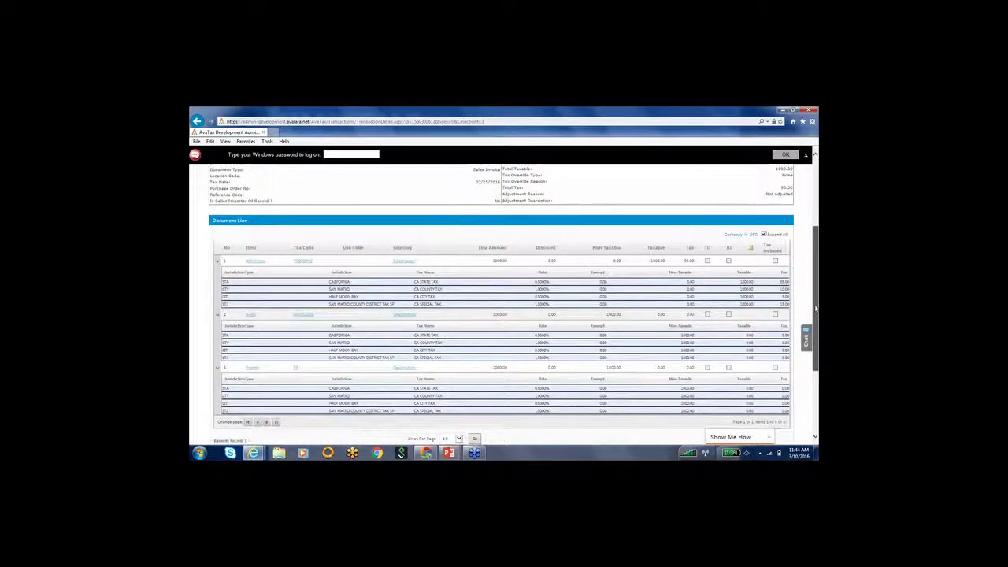
scroll(816, 313, down, 1)
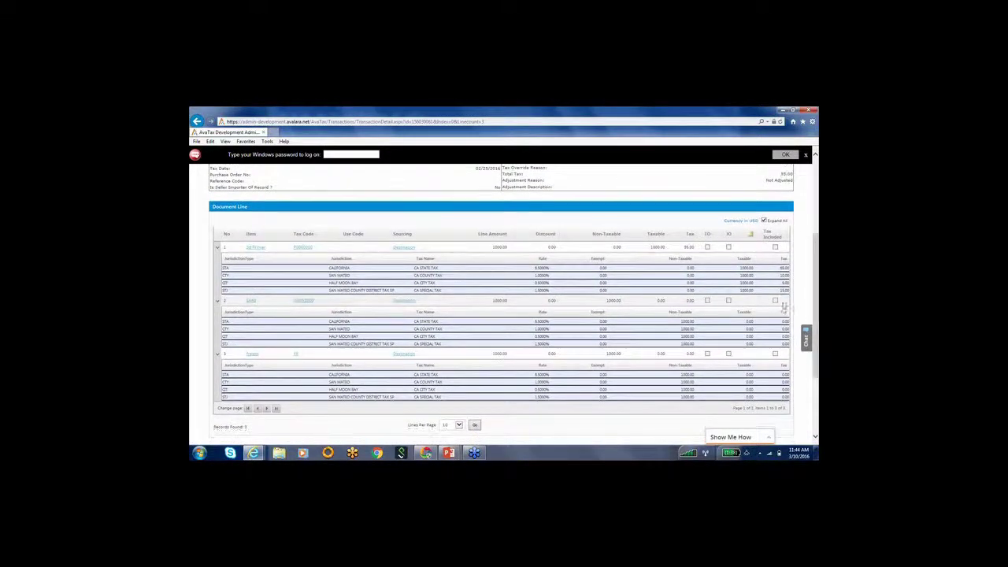
drag(780, 274, 783, 290)
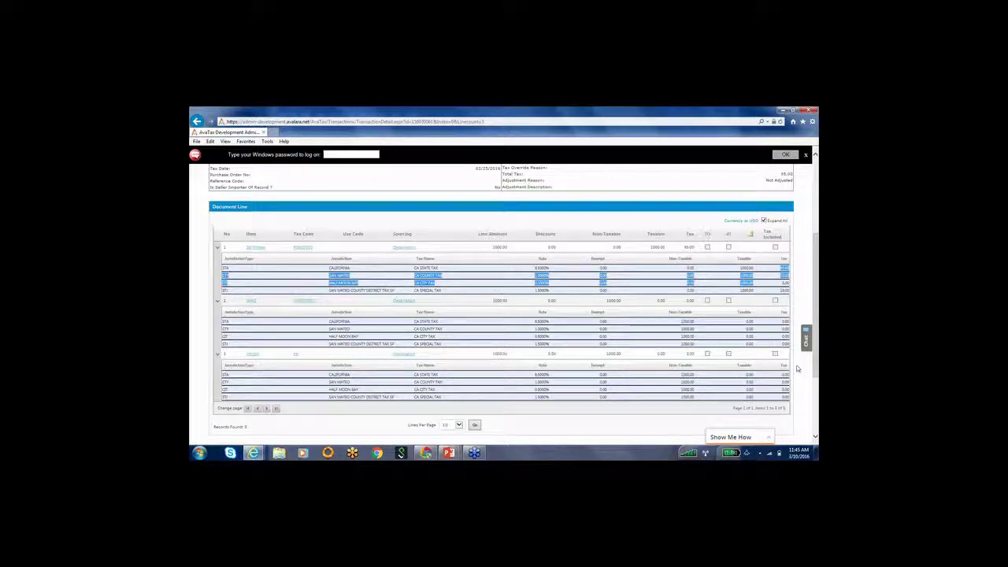
drag(816, 249, 814, 169)
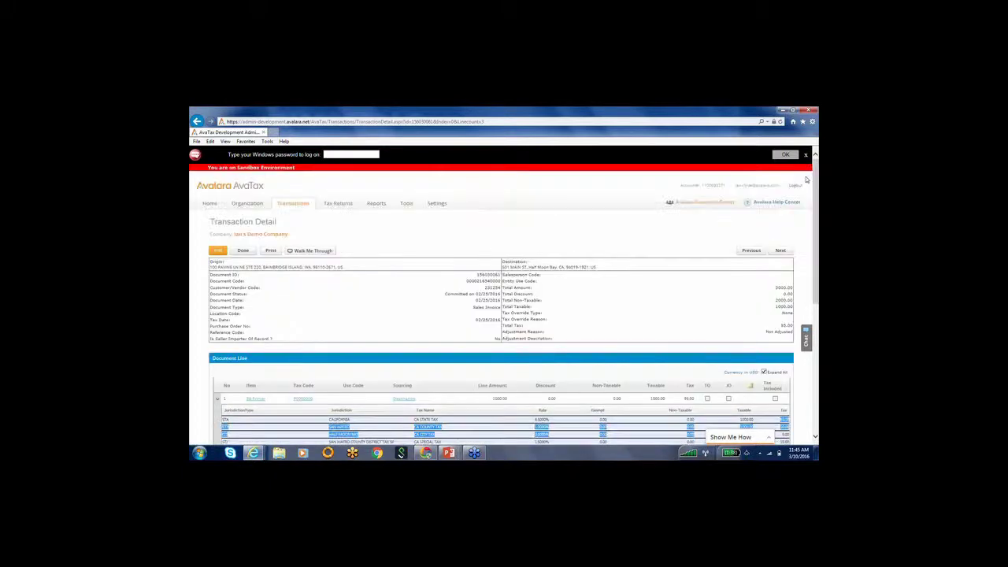
Open the tax returns liability worksheet and check the choices for the separate reporting entity.
click(331, 204)
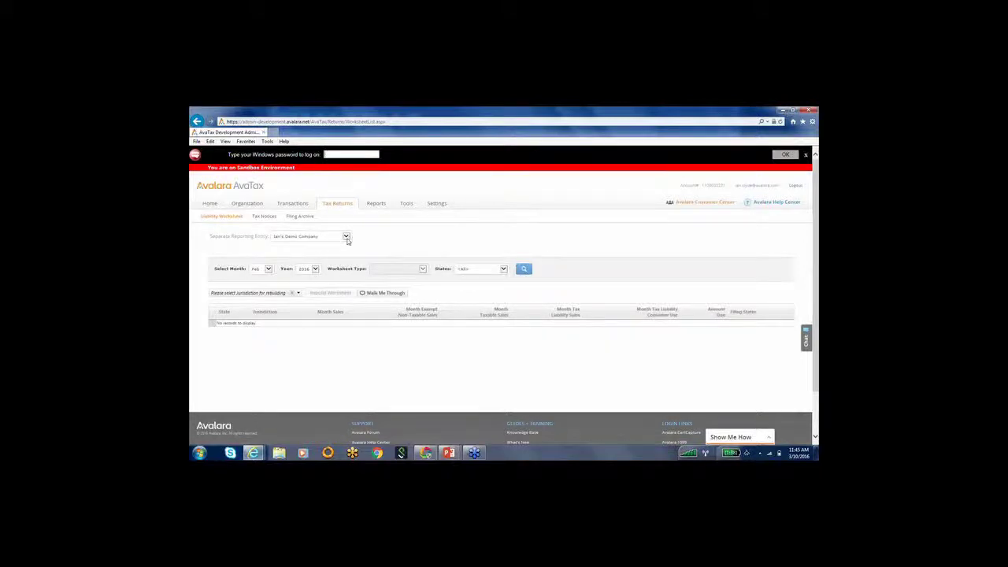
click(346, 236)
click(347, 236)
click(345, 237)
click(346, 240)
Load the liability worksheet for August 2009 across all states.
click(268, 269)
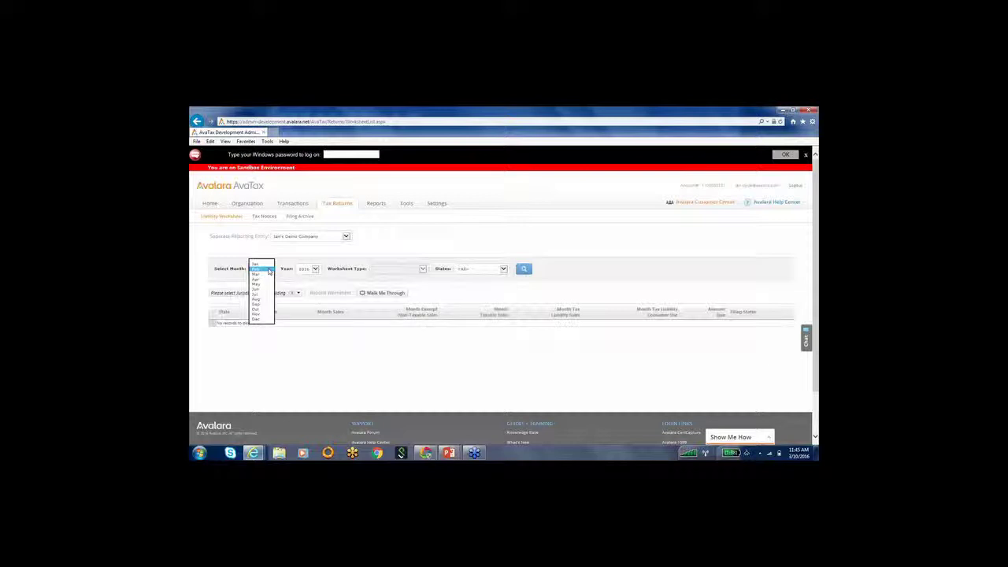
click(273, 297)
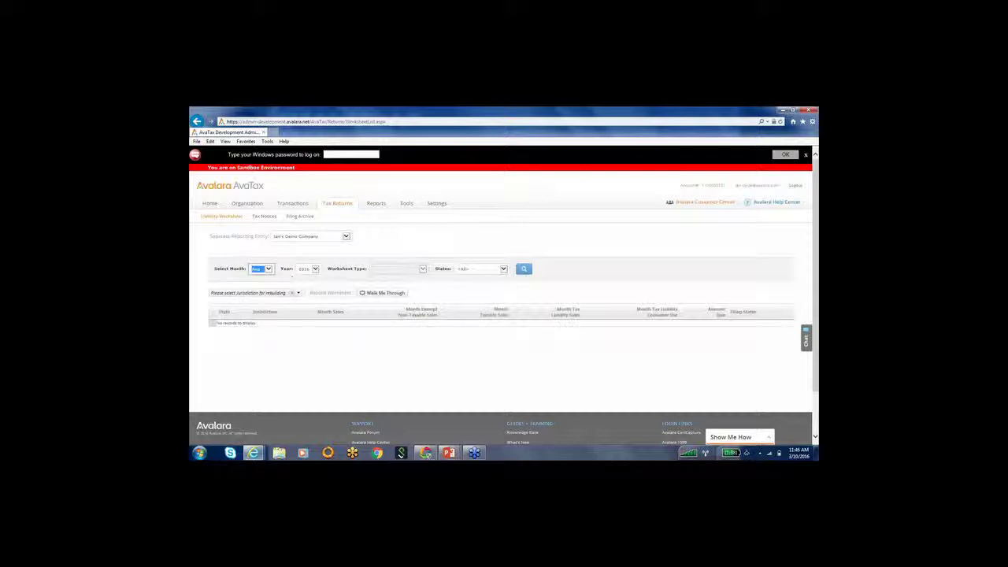
click(315, 269)
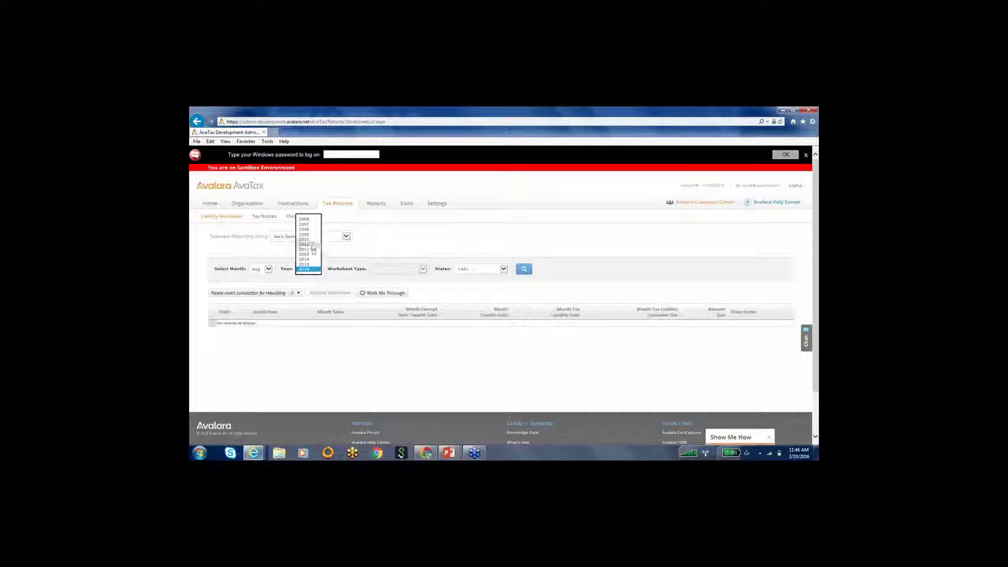
click(308, 239)
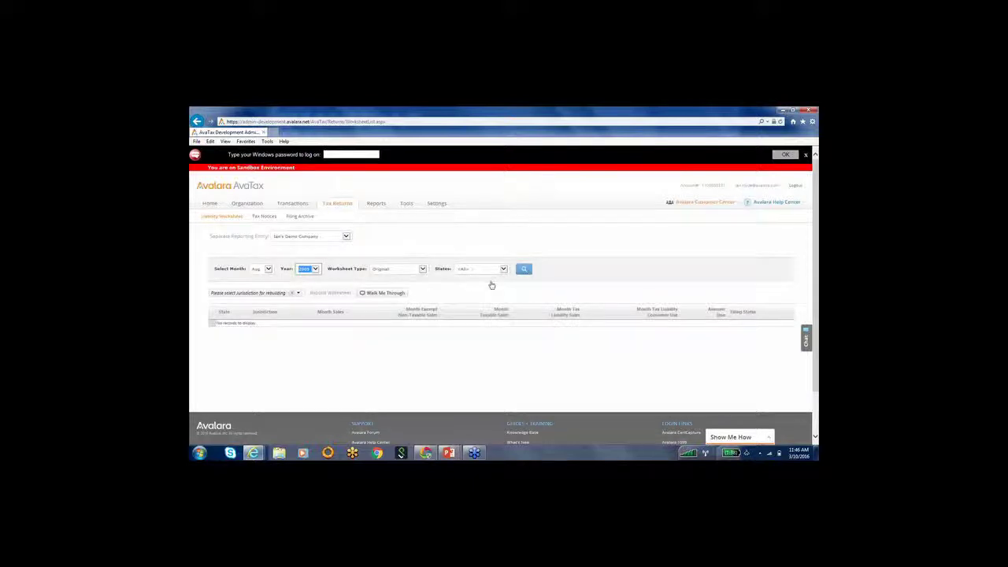
click(523, 269)
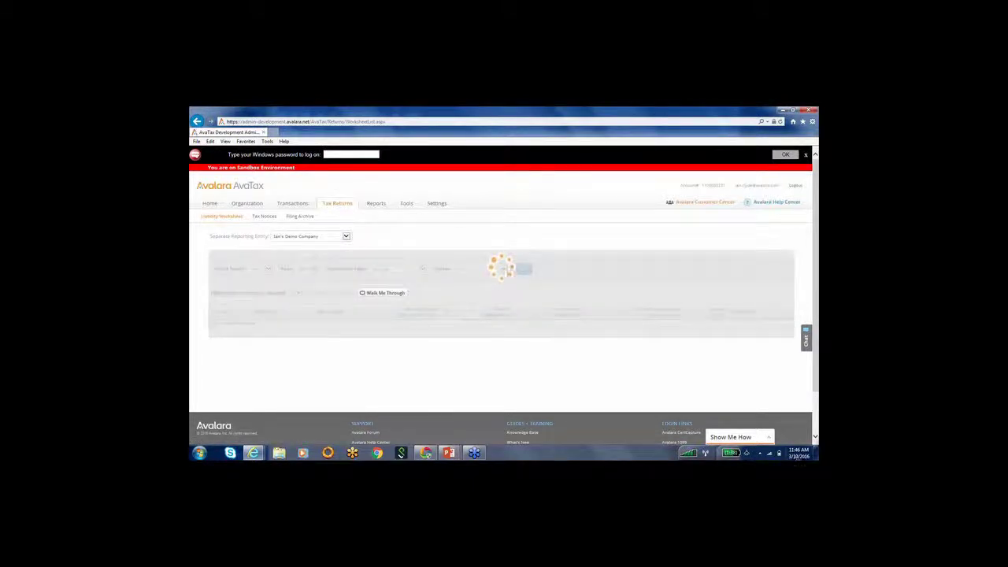
Expand the CA (US) row of the liability worksheet to view its jurisdiction details.
scroll(504, 307, down, 3)
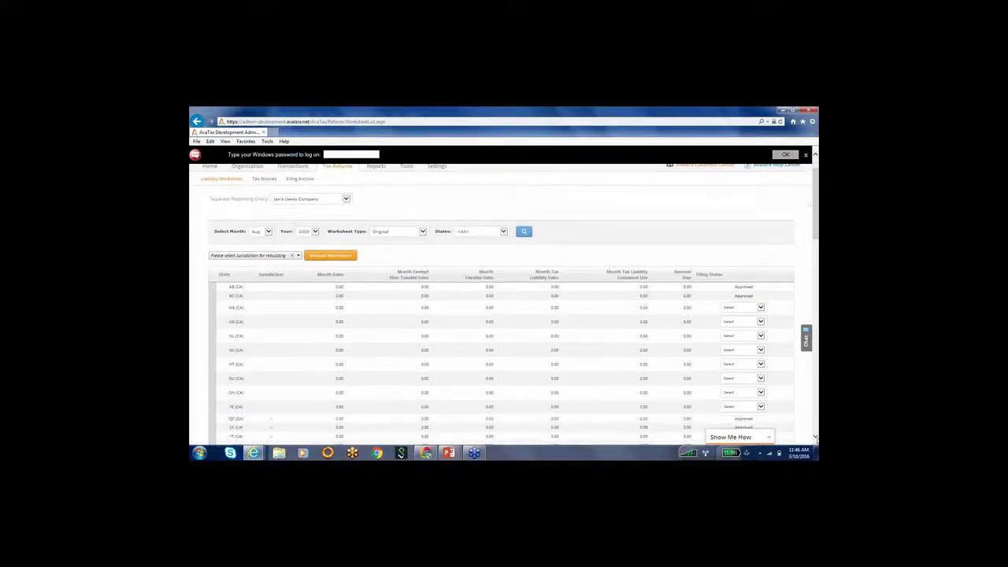
scroll(245, 347, down, 3)
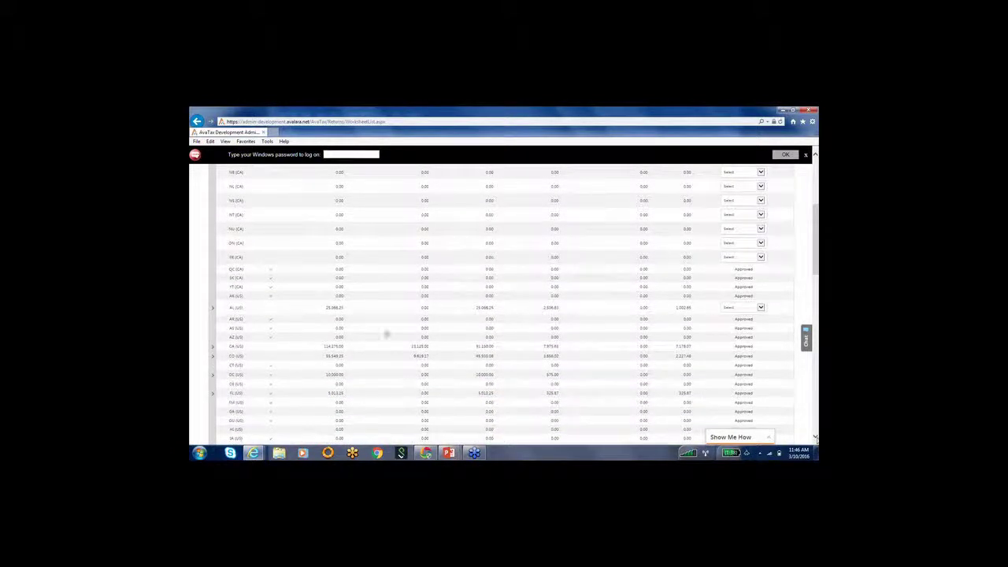
click(213, 347)
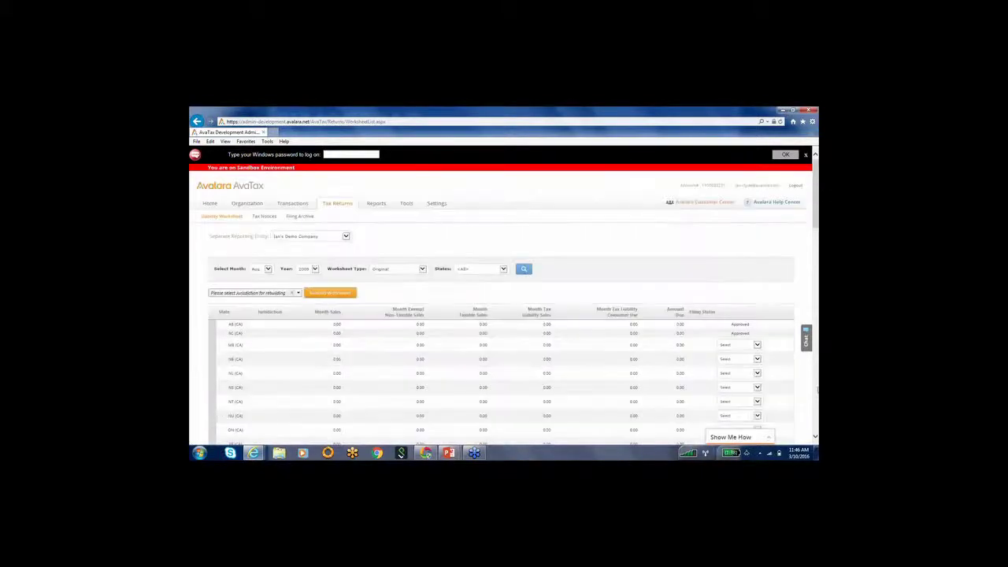
Check the filing status choices for the AL (US) row of the August 2009 liability worksheet.
click(816, 438)
scroll(815, 438, down, 5)
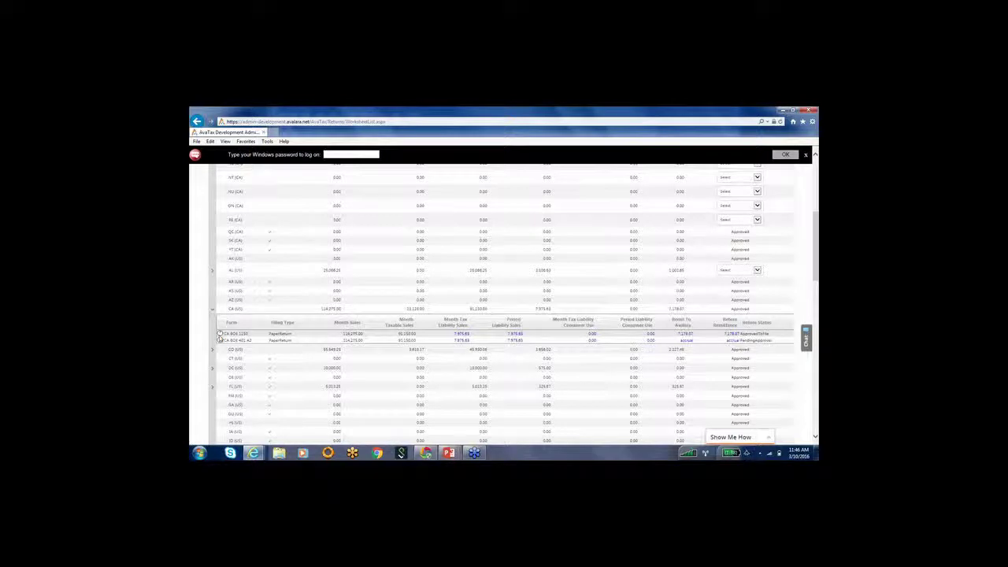
mouse_move(219, 340)
click(757, 270)
click(741, 274)
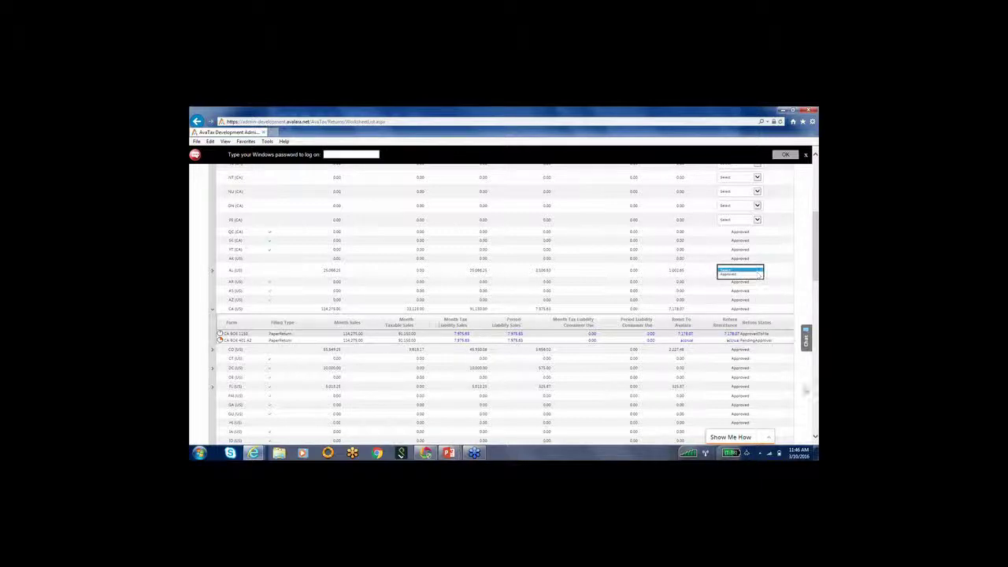
Review the remaining state rows of the liability worksheet down to the totals and return to its filters.
click(814, 406)
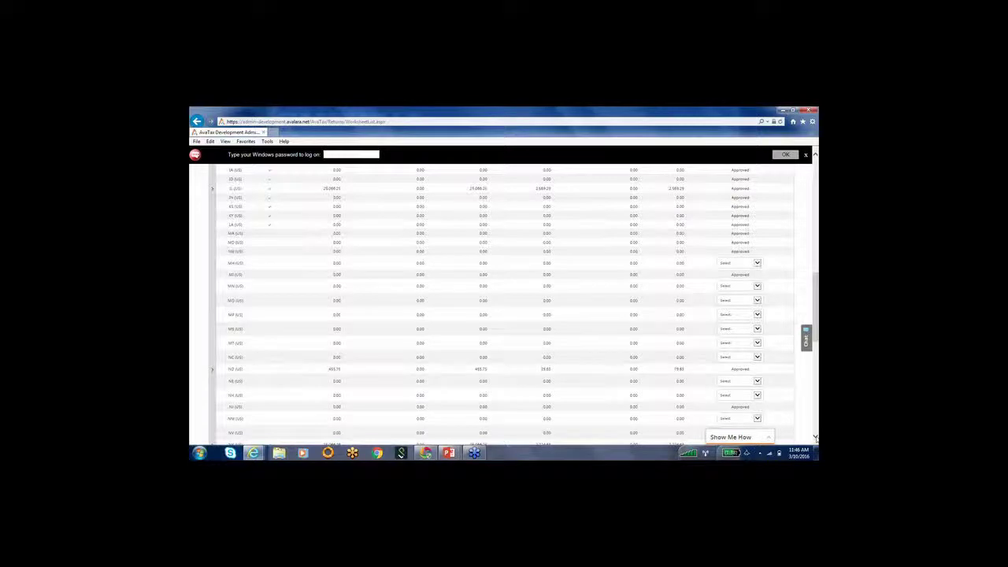
click(815, 437)
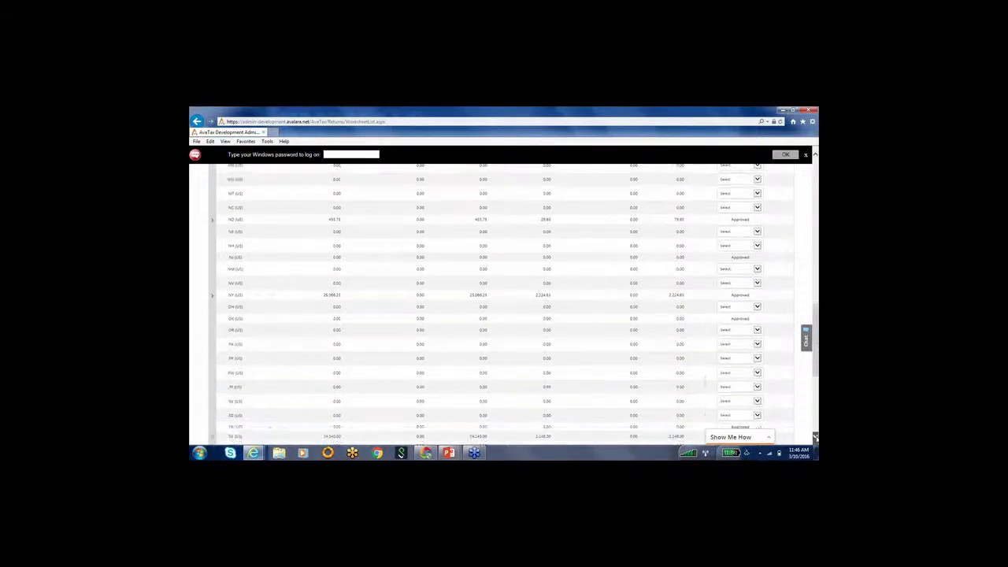
scroll(667, 330, down, 5)
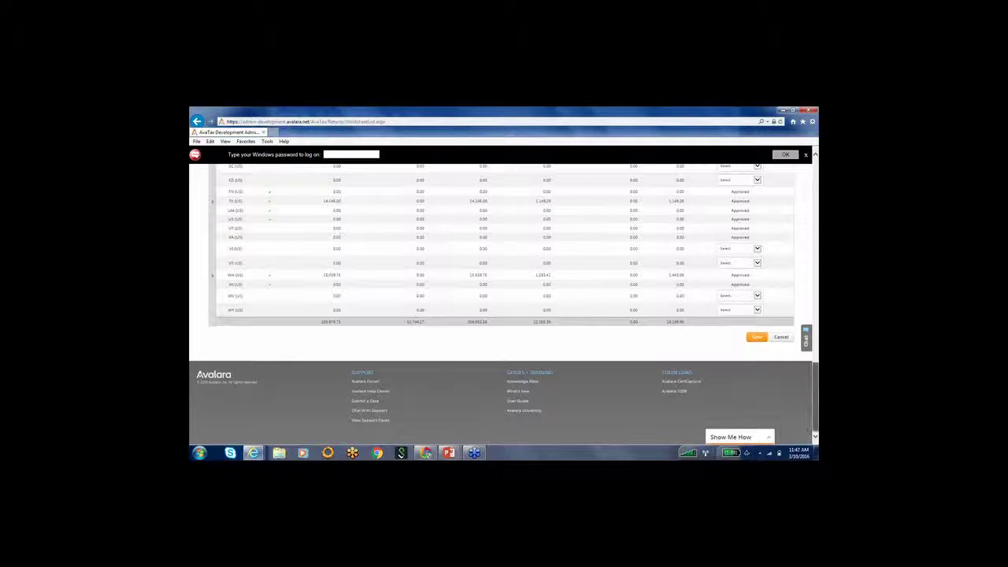
scroll(805, 265, up, 10)
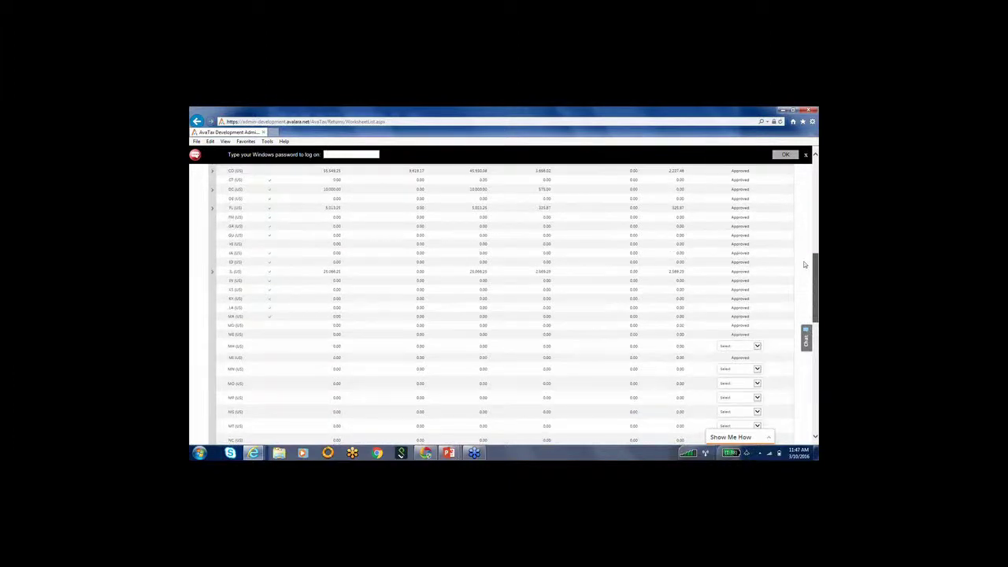
scroll(805, 264, up, 10)
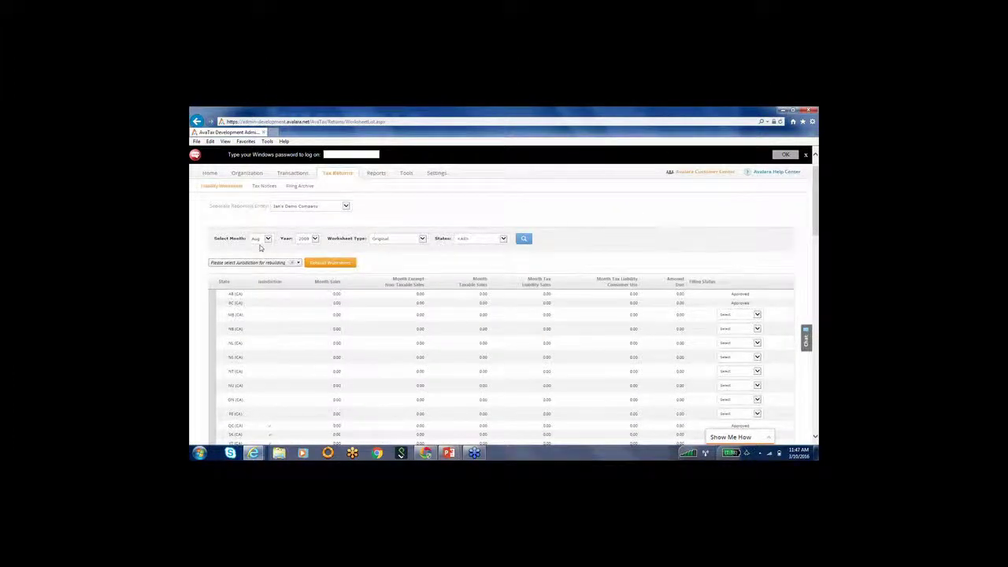
Search the tax returns filing archive for November 2014.
click(300, 187)
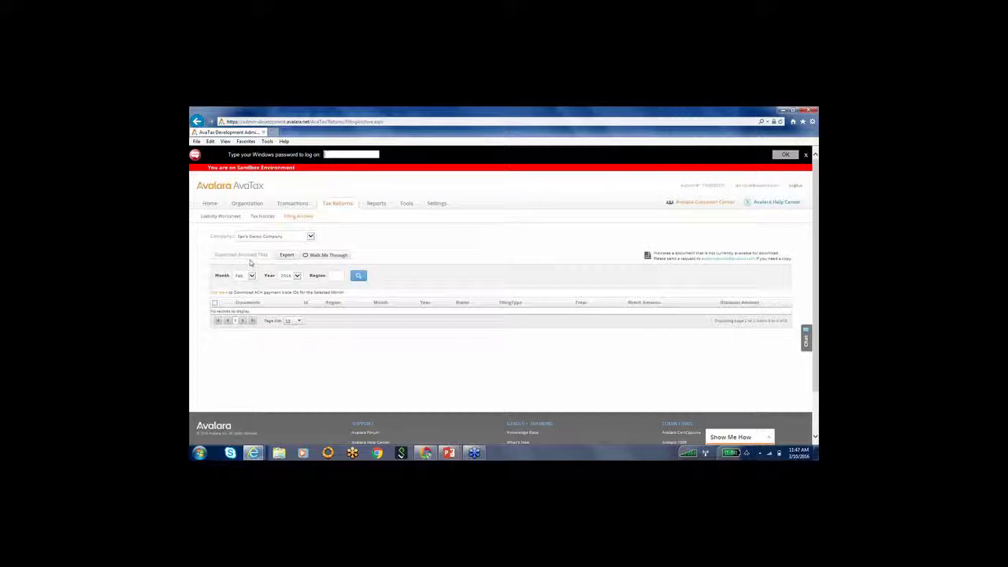
click(251, 275)
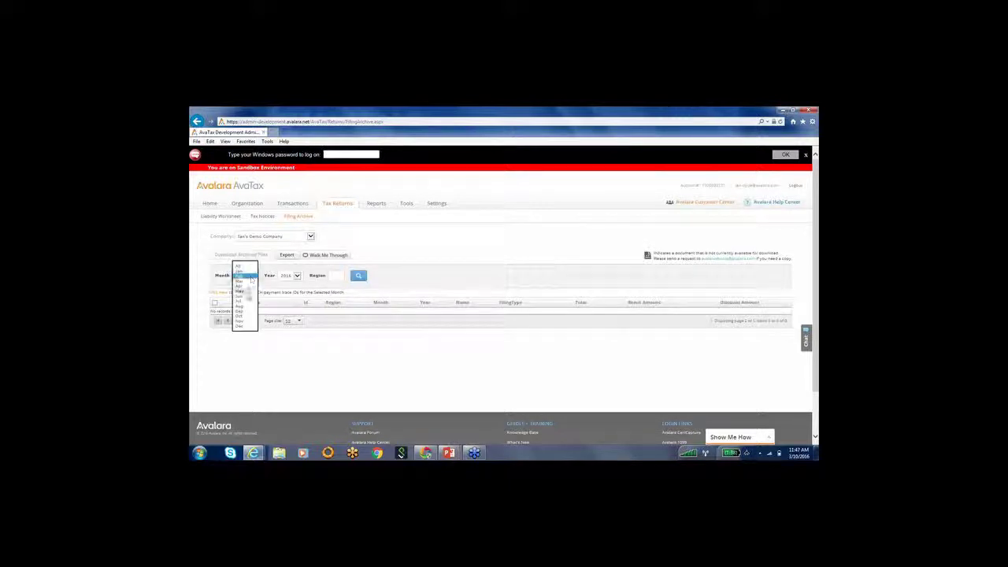
click(242, 319)
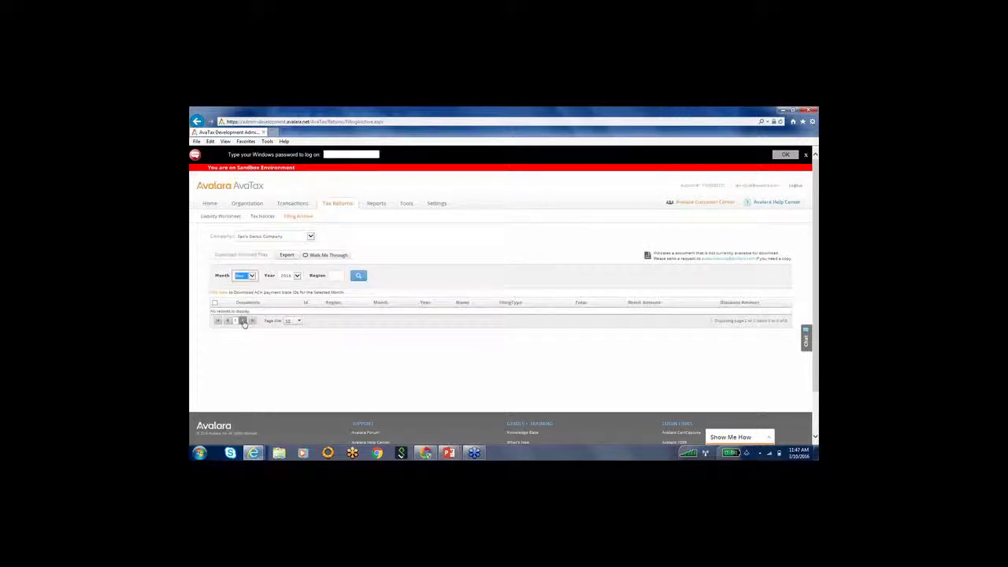
click(297, 276)
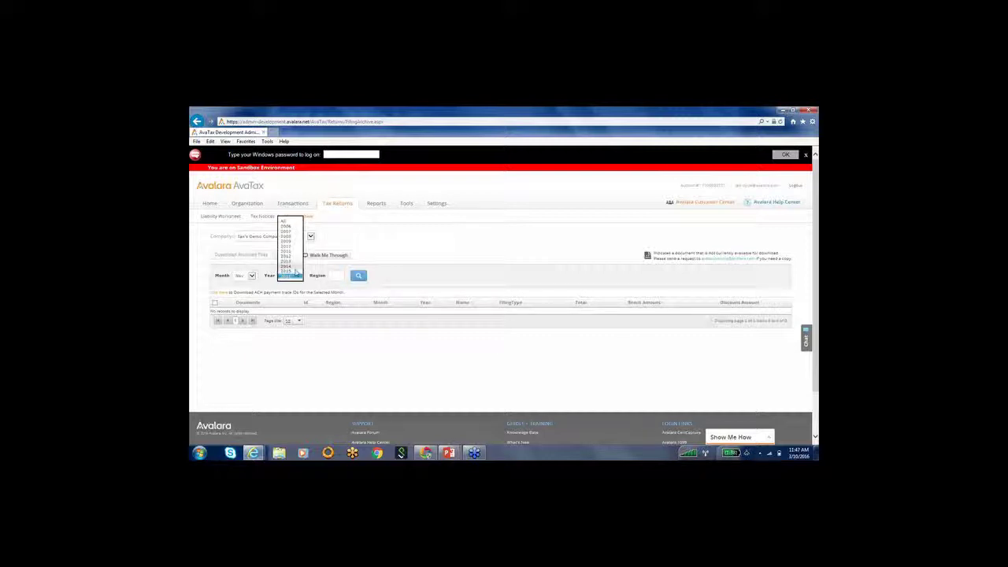
click(294, 267)
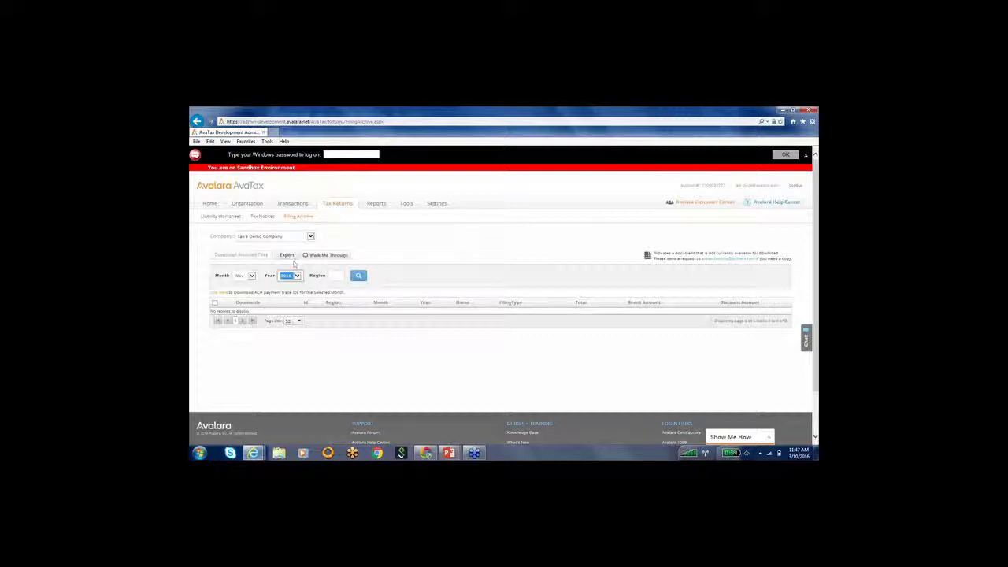
click(359, 275)
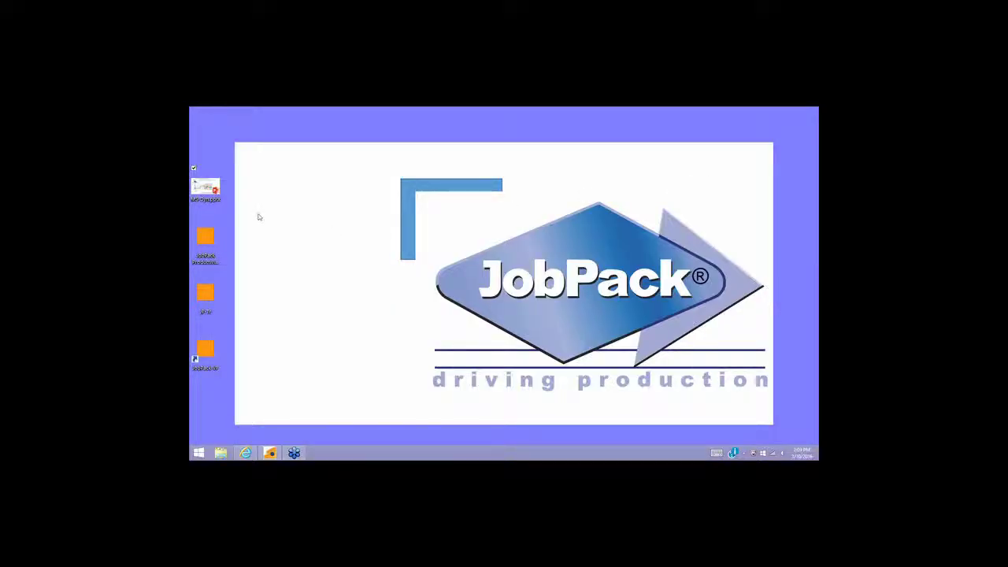
Open the MS-Dyn presentation in PowerPoint and start its slide show.
double_click(206, 188)
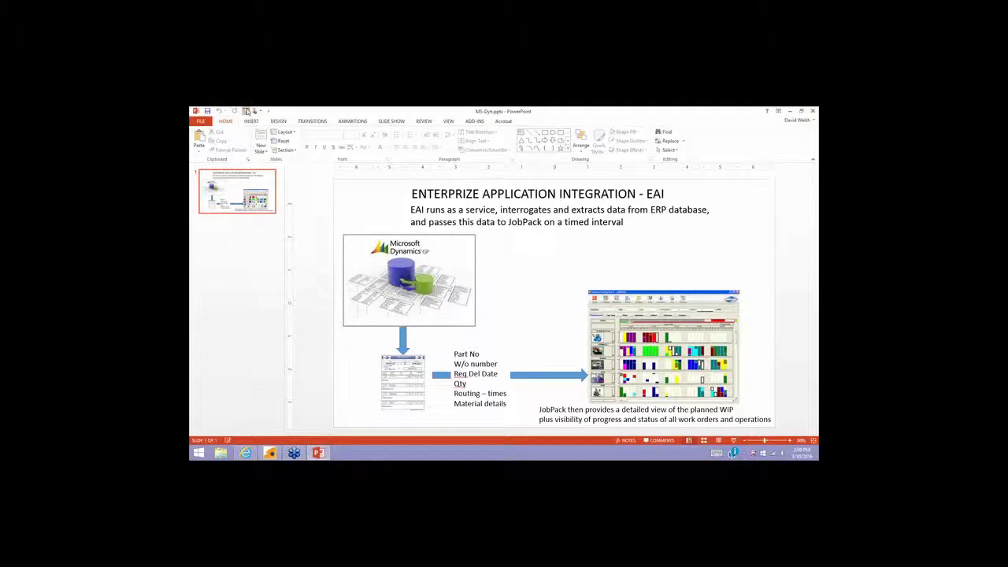
click(246, 111)
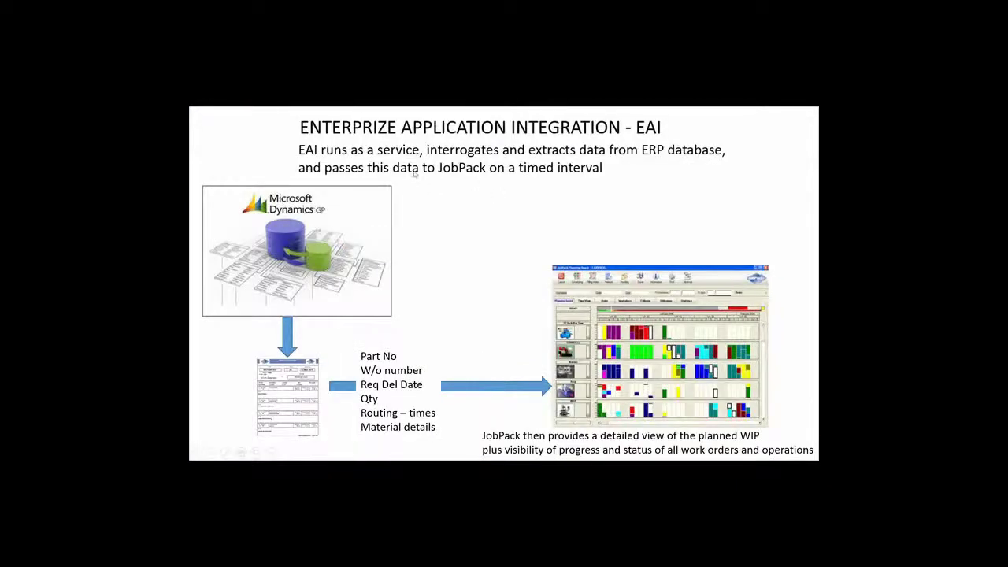
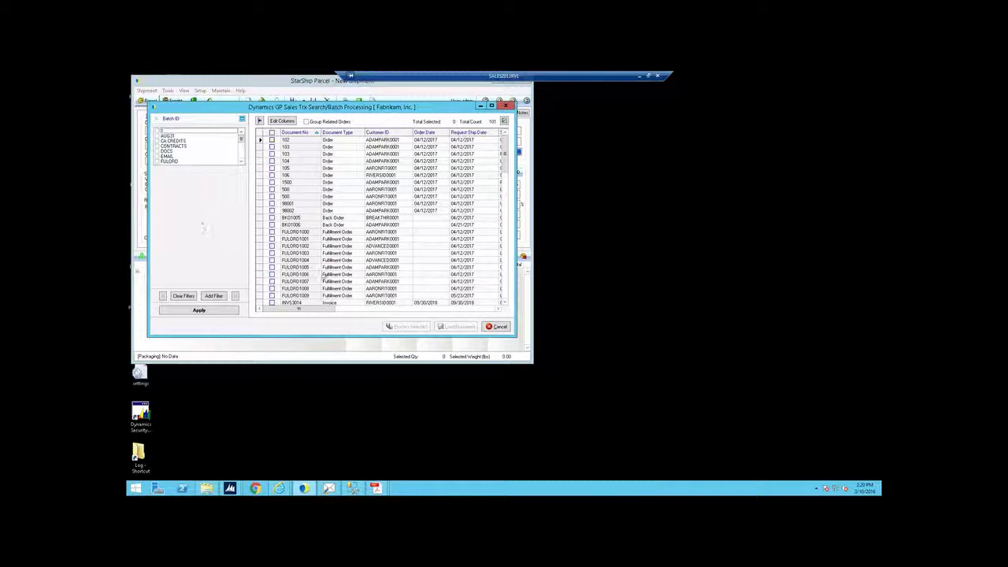
Clear the batch filter in the Dynamics GP sales transaction search, select orders 103 and 106, and cancel without processing them.
click(185, 297)
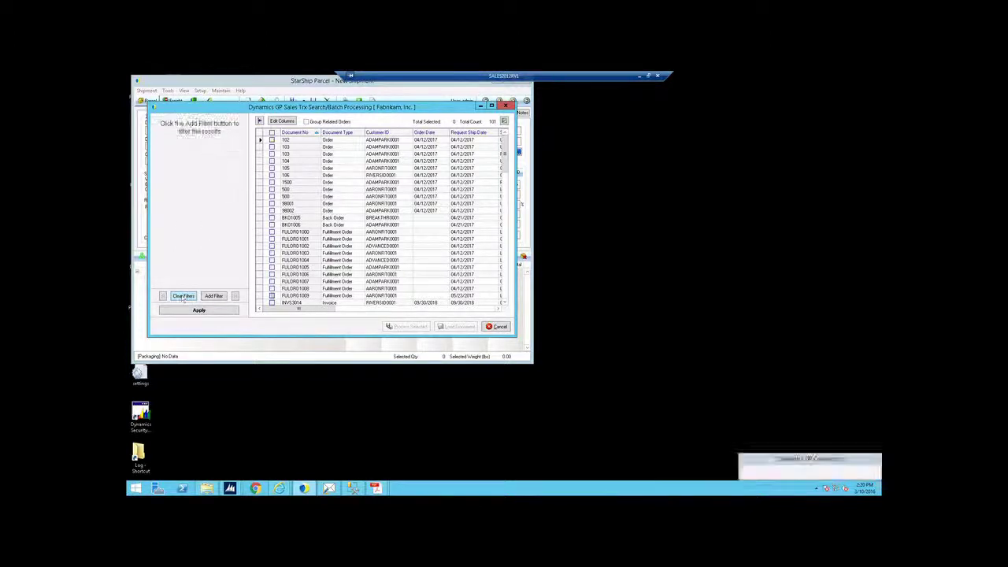
click(272, 155)
click(272, 174)
click(272, 189)
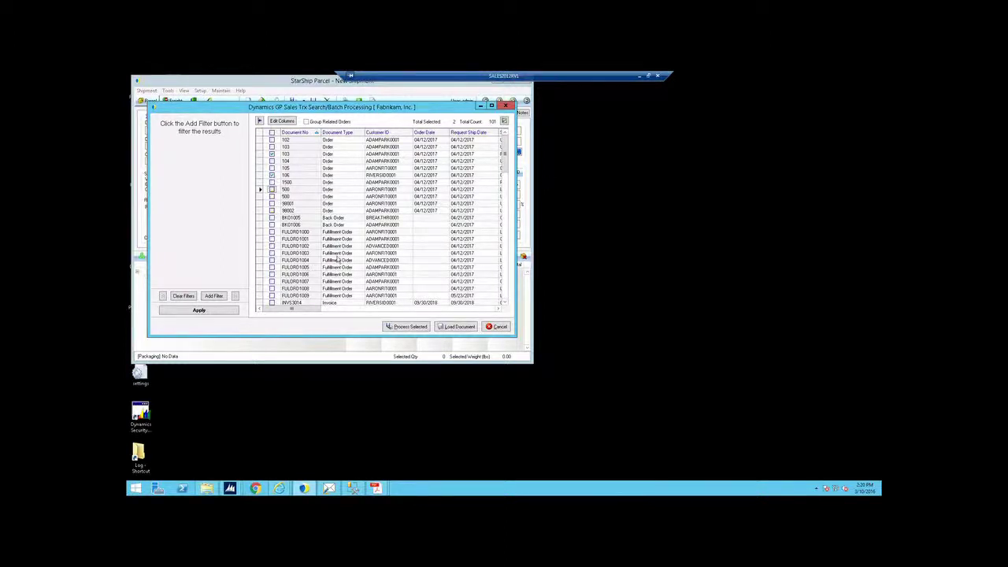
click(496, 326)
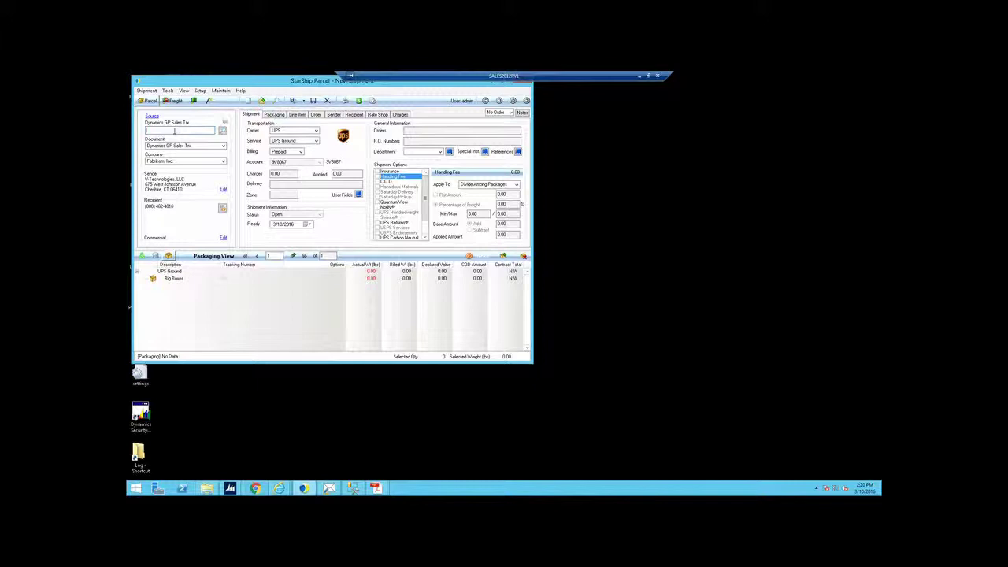
Load Dynamics GP order 102 into the new shipment and review its recipient, line item and order details.
key(Return)
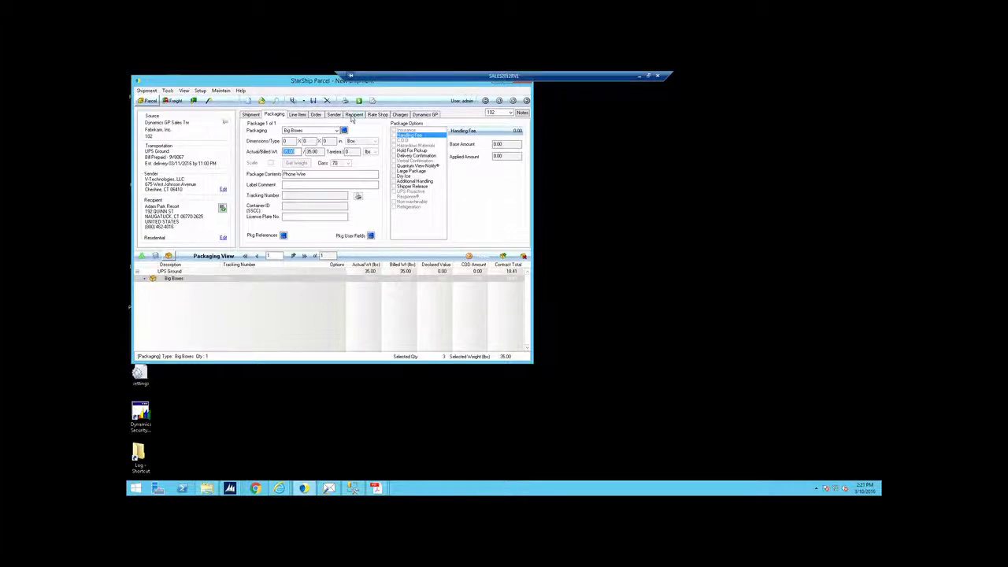
click(354, 114)
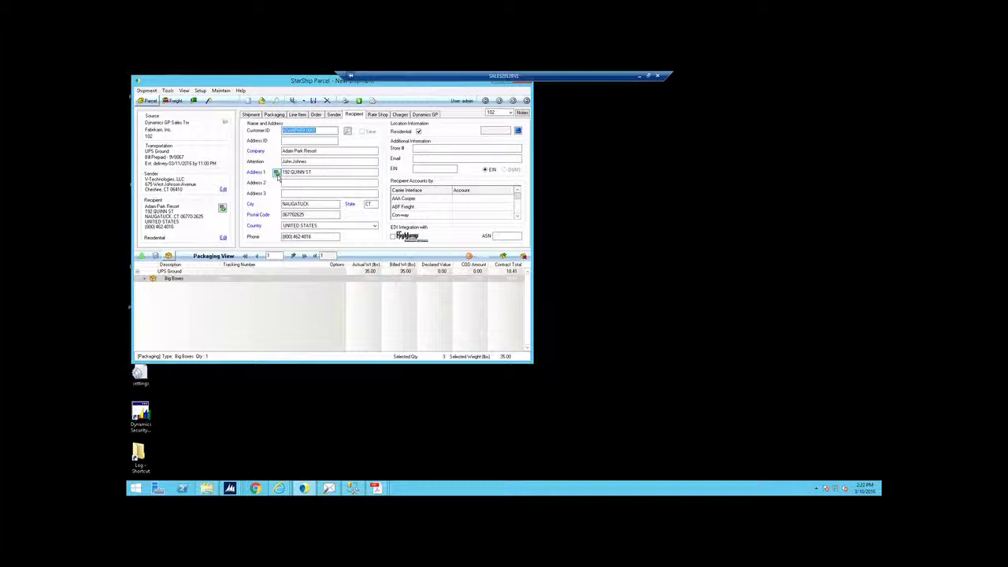
click(298, 115)
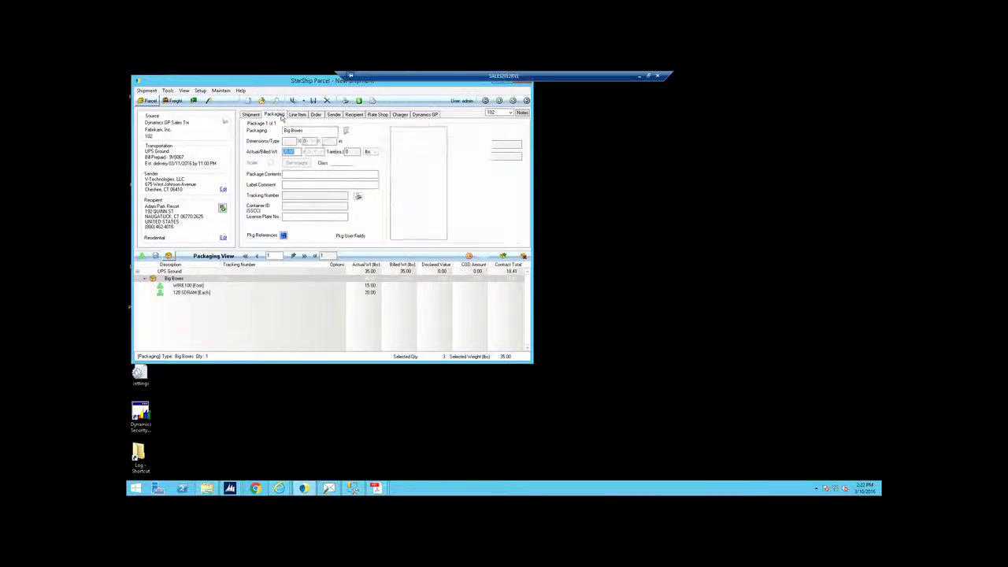
click(317, 115)
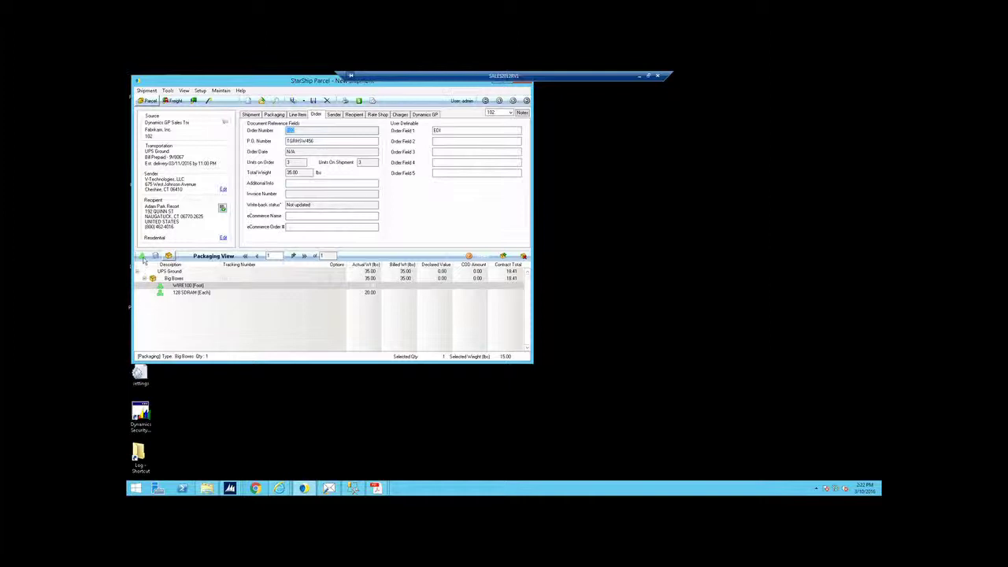
Review the shipment's package details and the available packaging types, keeping Big Boxes.
click(155, 257)
click(155, 257)
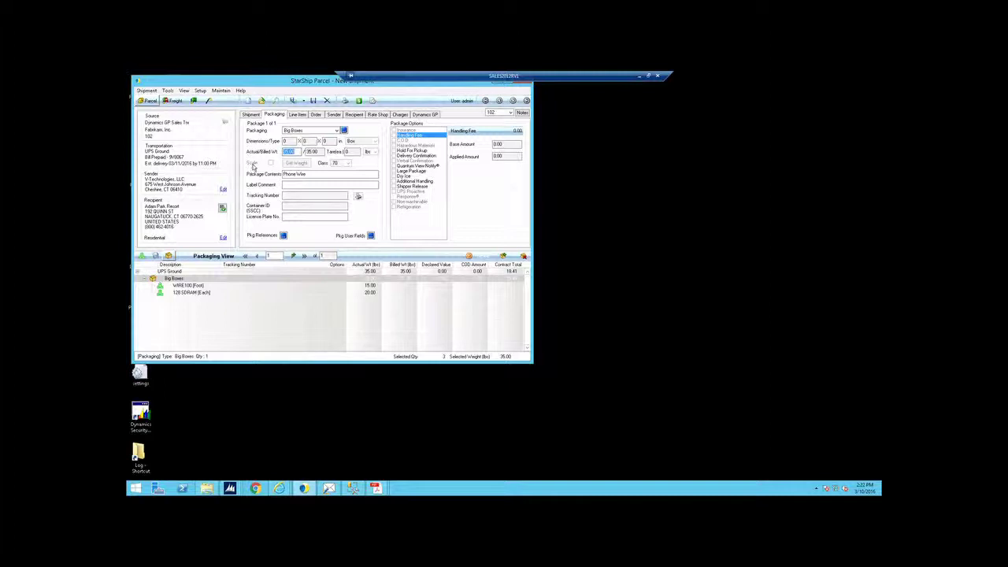
click(339, 130)
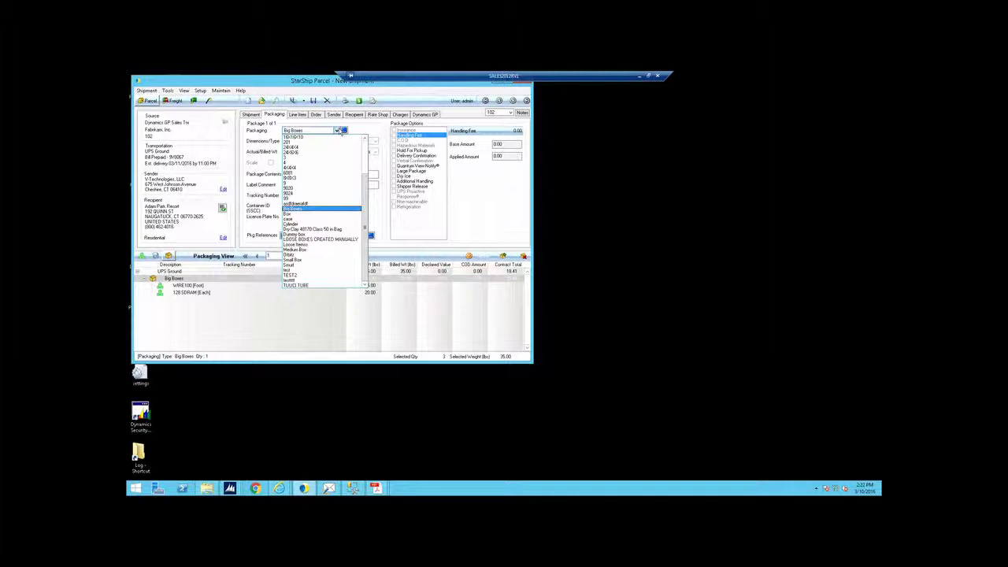
click(363, 129)
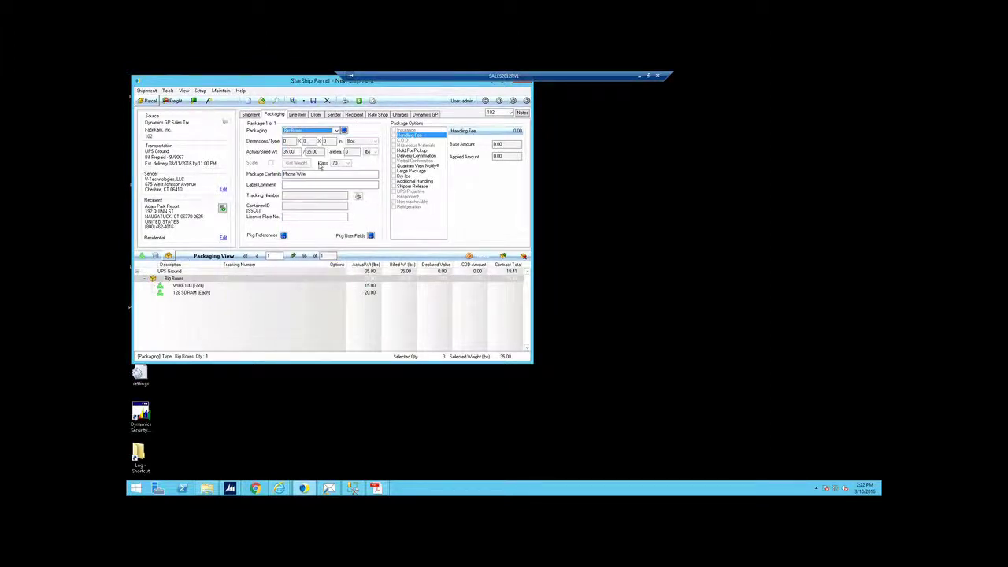
Add a second Big Boxes package to the shipment and move the 128 SDRAM item into it.
click(291, 151)
click(145, 279)
click(159, 292)
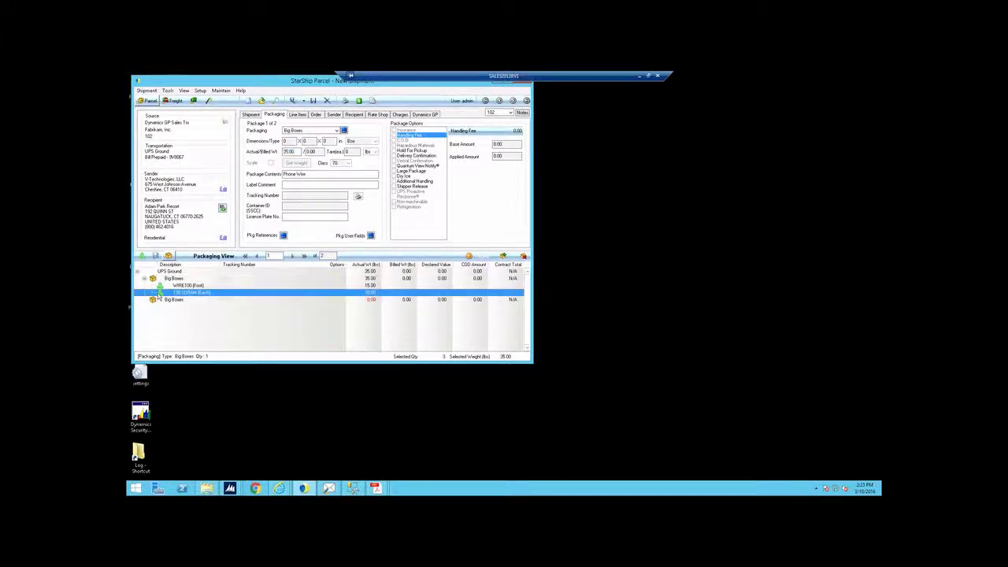
click(159, 299)
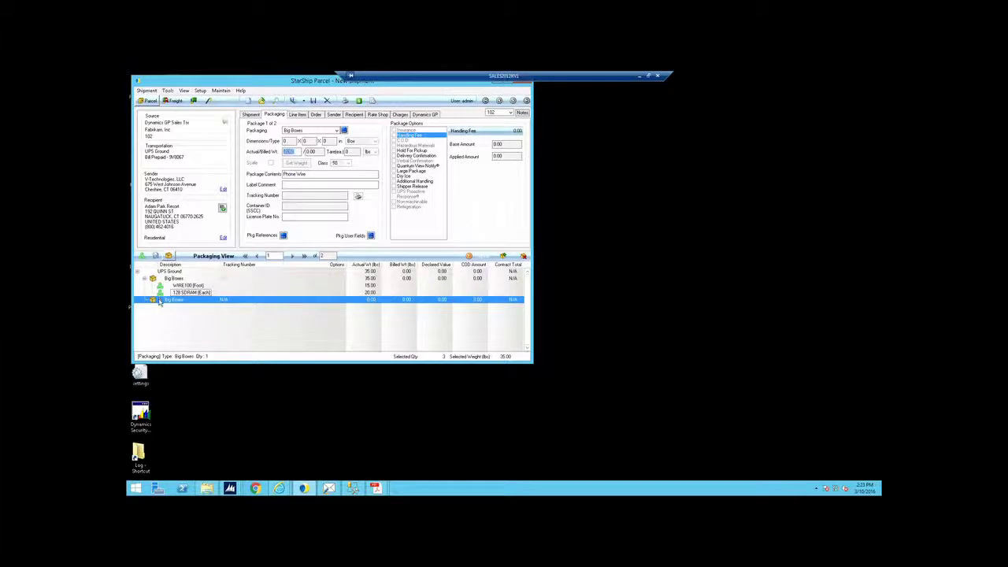
drag(159, 303, 160, 304)
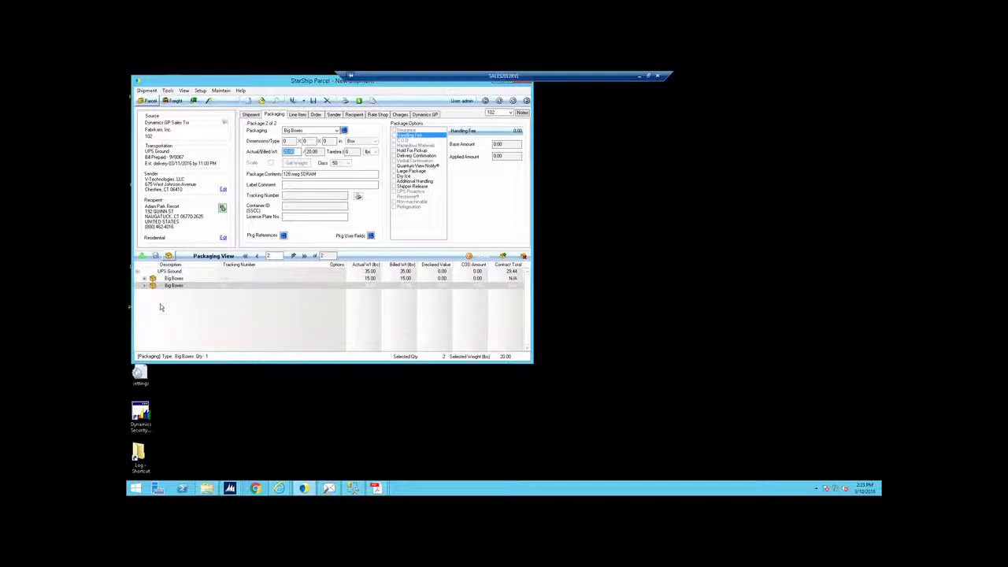
Look over the Repeat Package options and the available shipment processing commands without applying any.
click(469, 256)
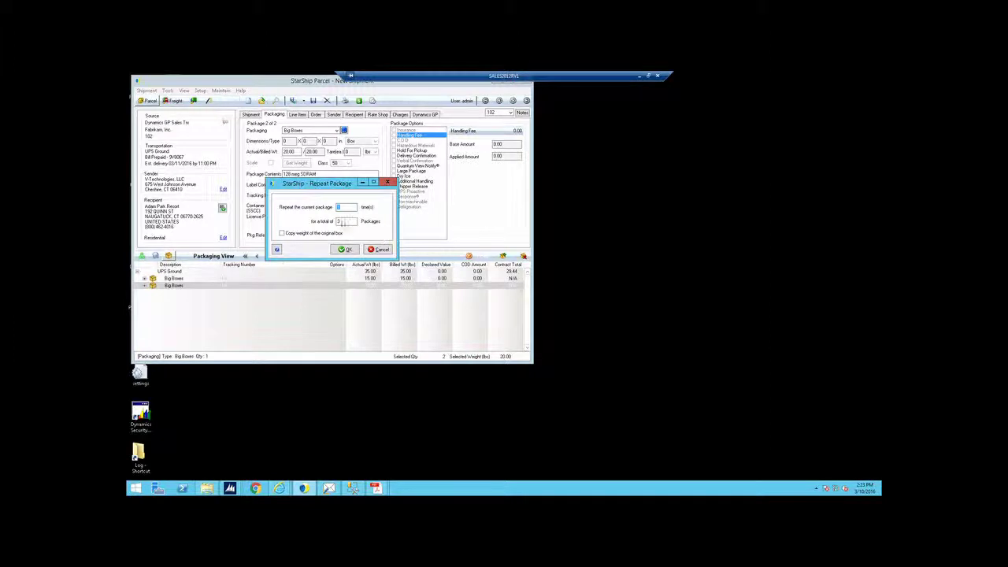
click(382, 249)
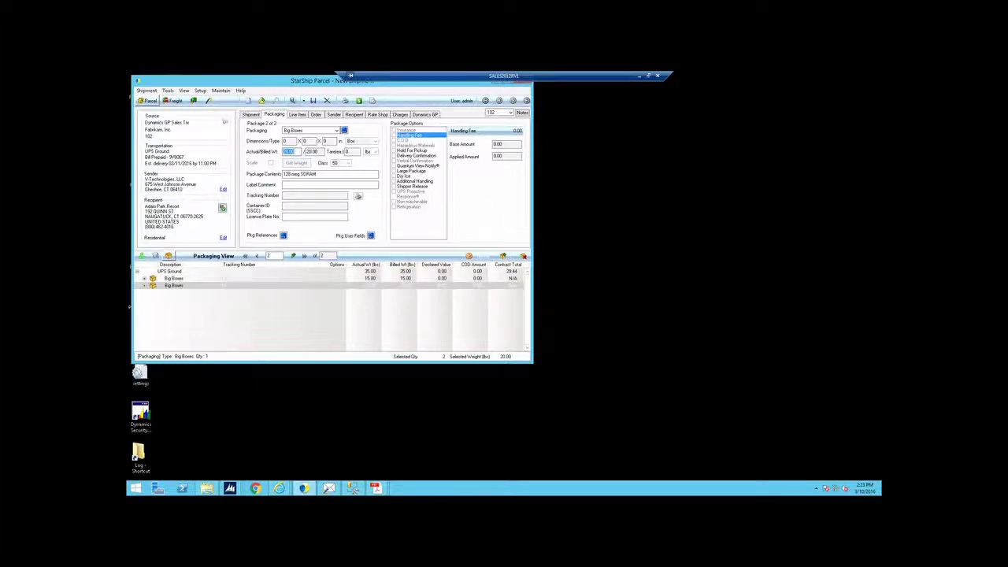
click(155, 92)
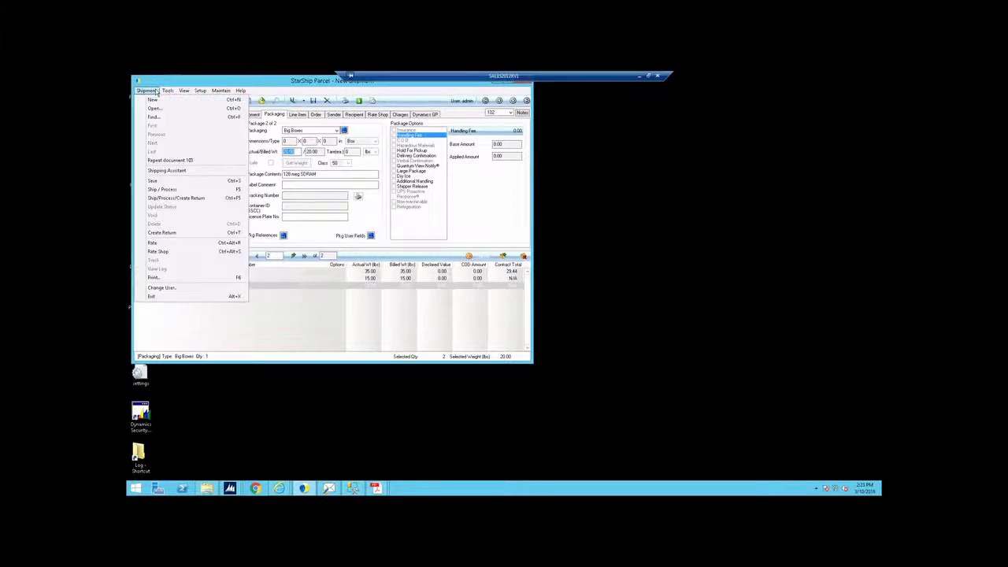
click(170, 82)
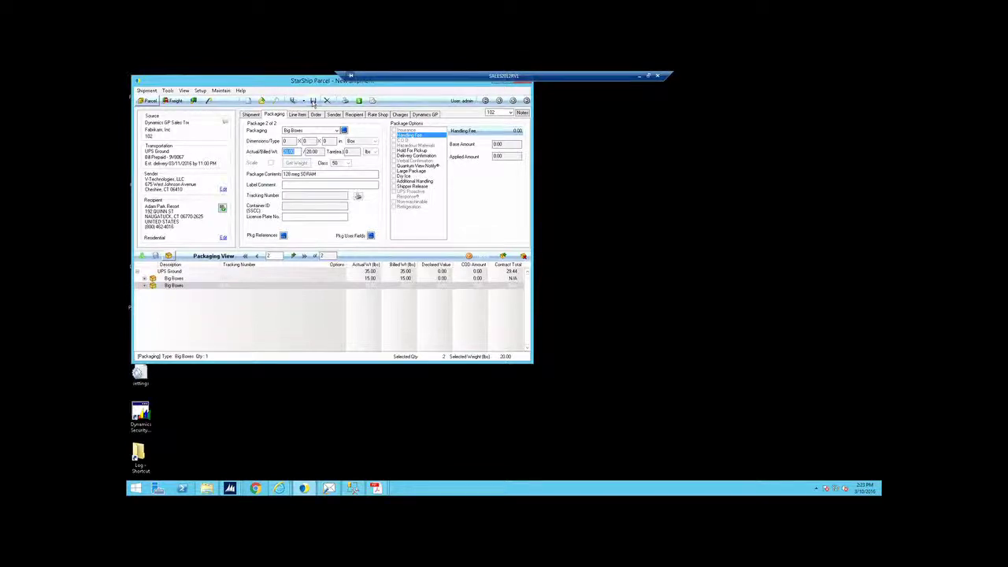
Review the shipment's transportation details and user fields, keeping the ready date at 3/10/2016.
click(250, 114)
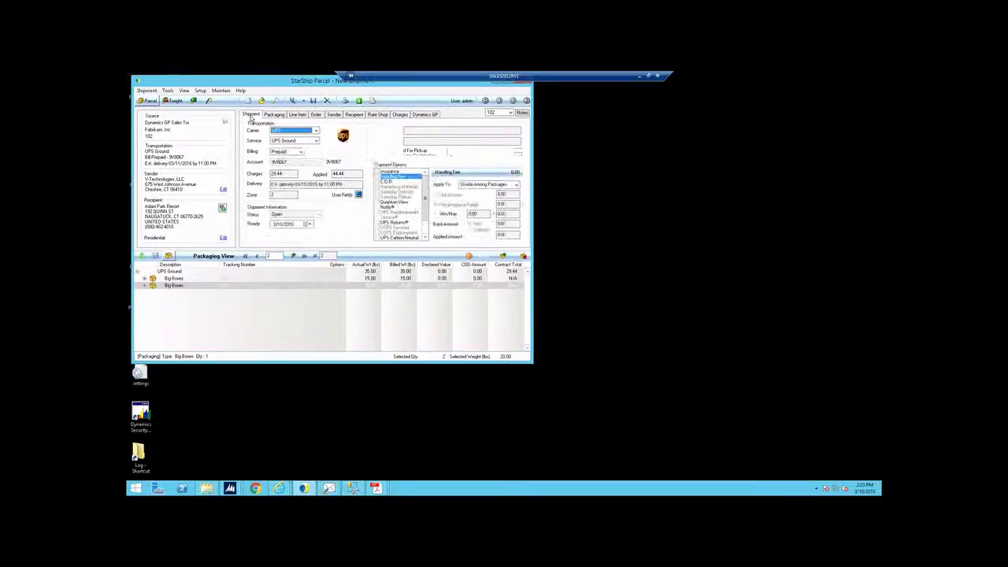
click(308, 224)
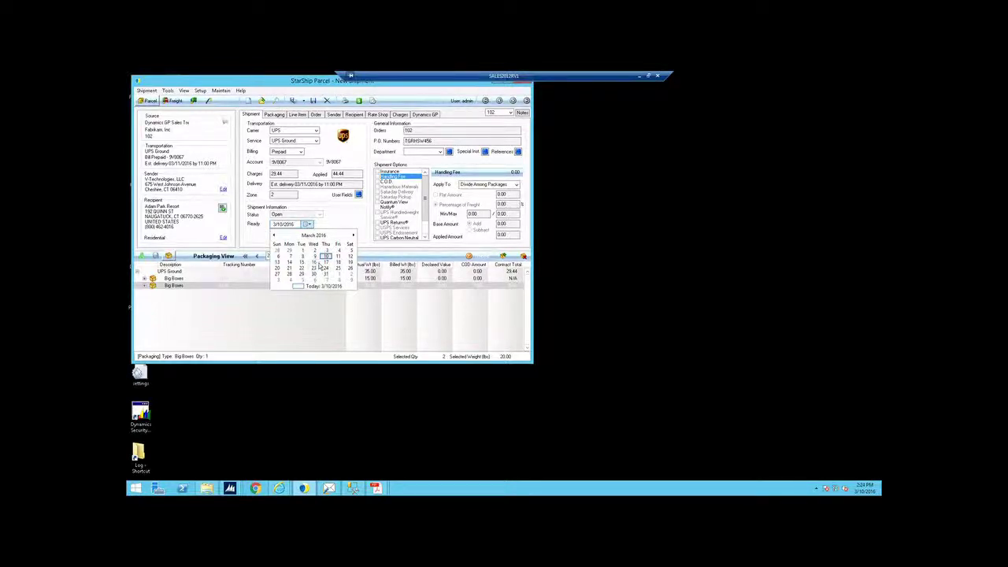
click(327, 256)
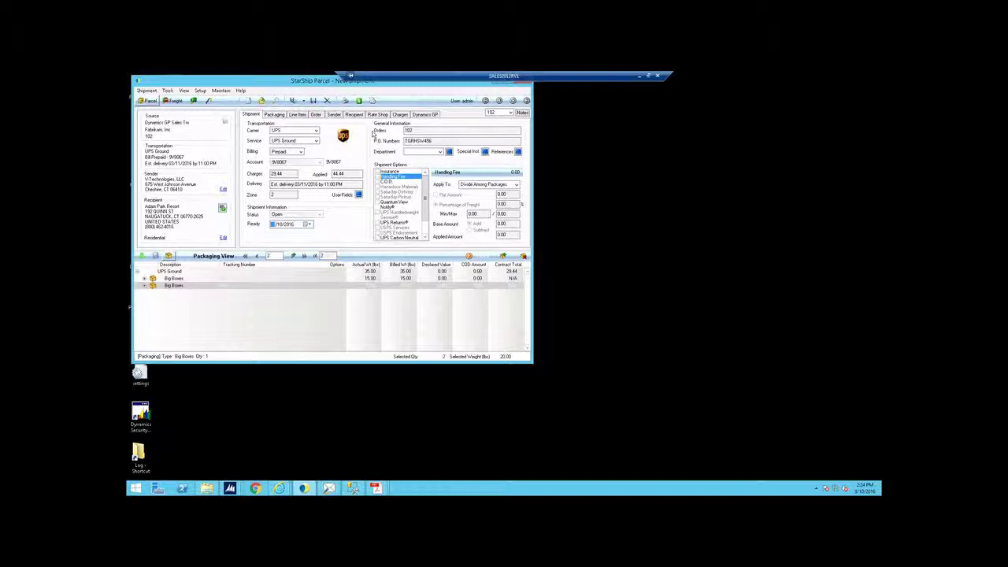
click(361, 196)
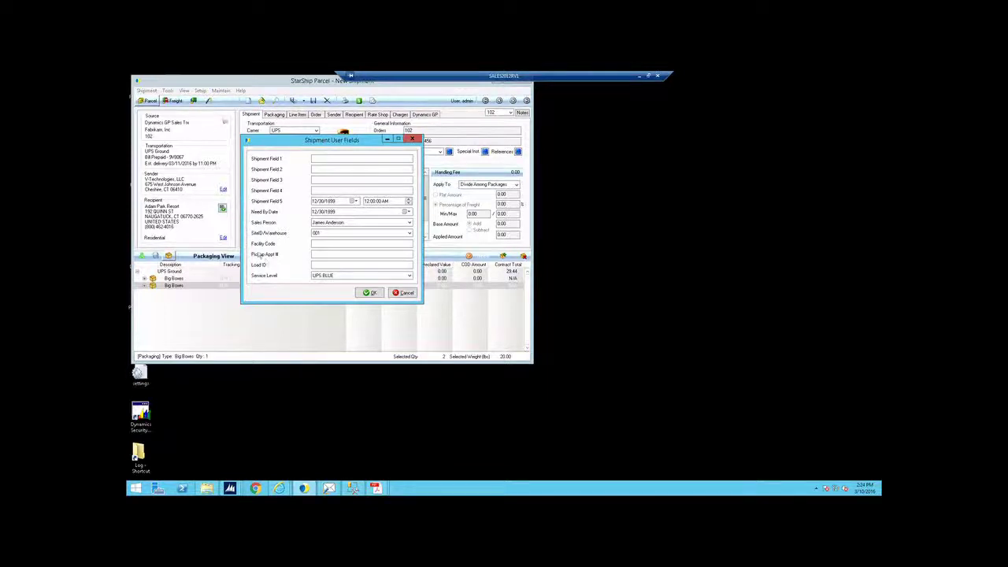
click(412, 140)
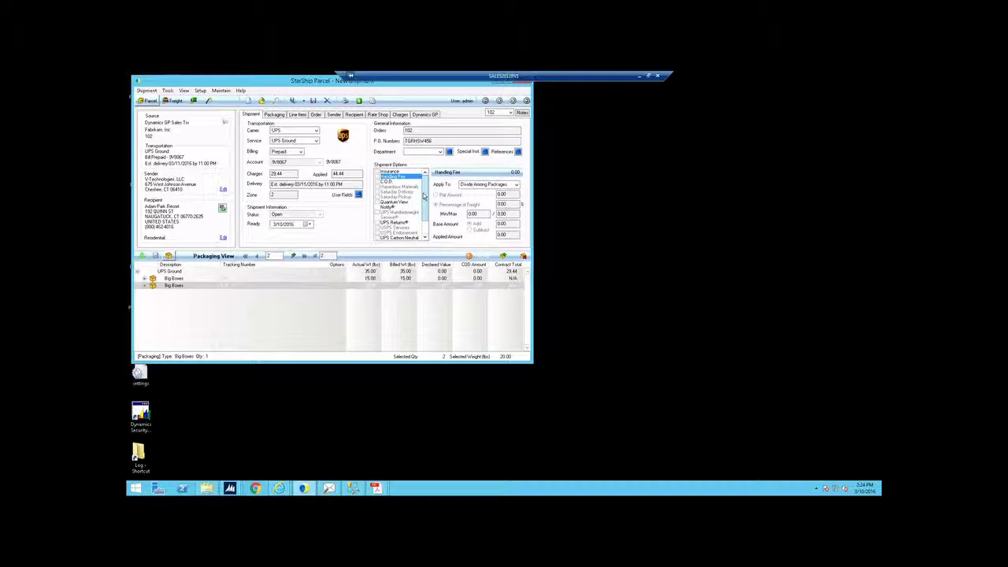
Look over the carriers and services available for the shipment, keeping UPS and UPS Ground.
click(340, 331)
click(315, 132)
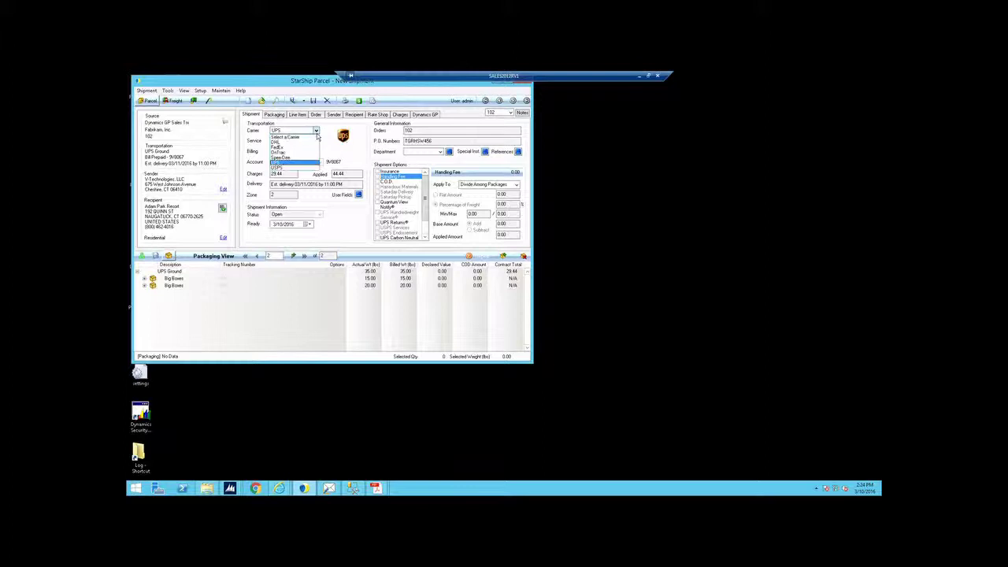
click(316, 140)
click(316, 140)
click(316, 140)
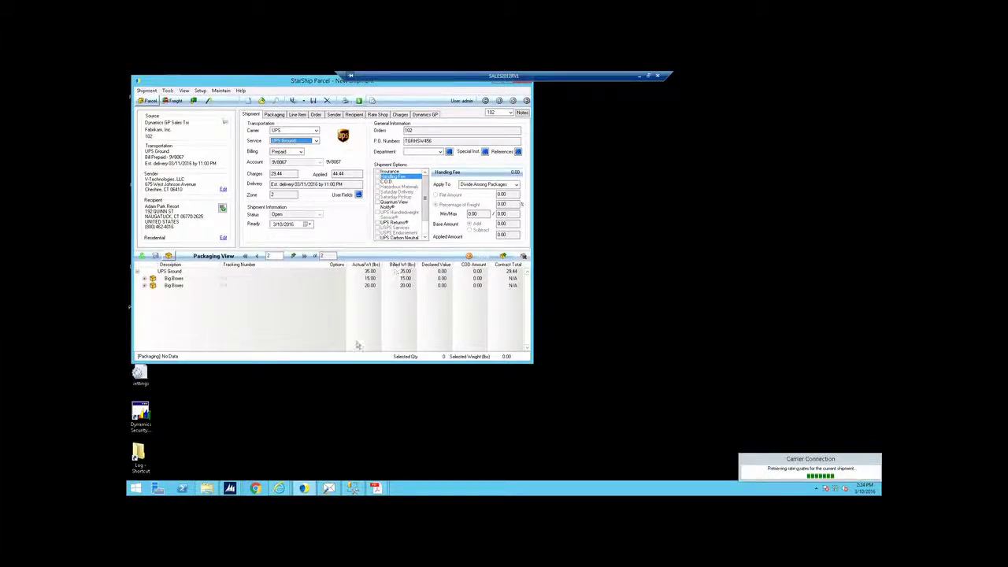
Look at the StarShip web rating page and compare the shipment's Parcel Carriers quotes sorted by delivery and by carrier/service name.
mouse_move(278, 489)
click(254, 450)
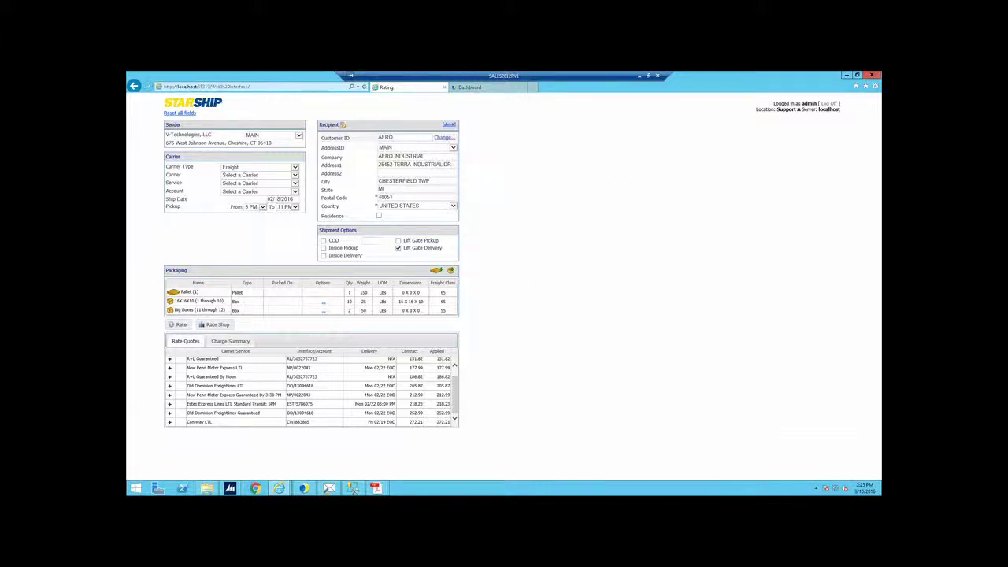
click(847, 76)
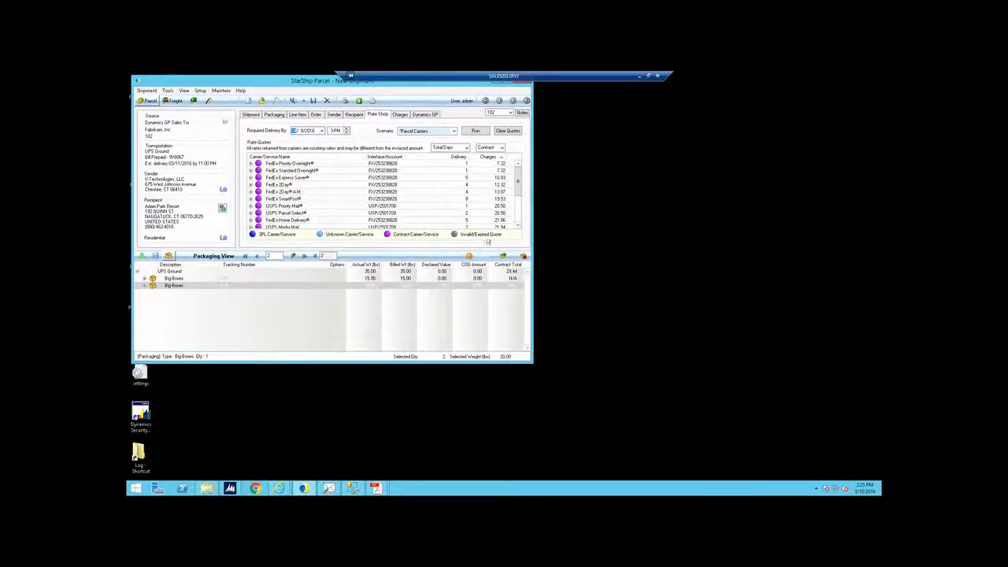
click(500, 158)
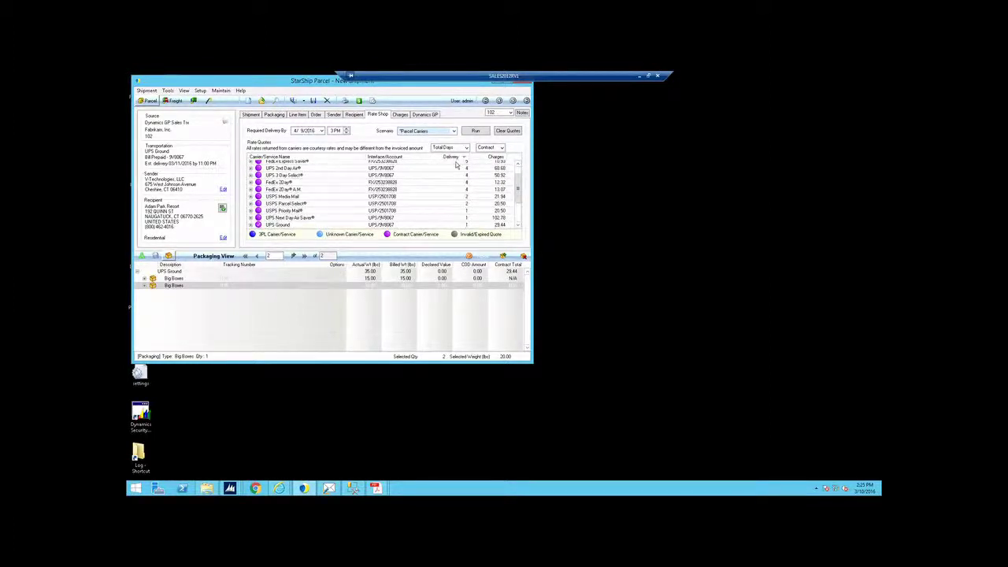
click(279, 158)
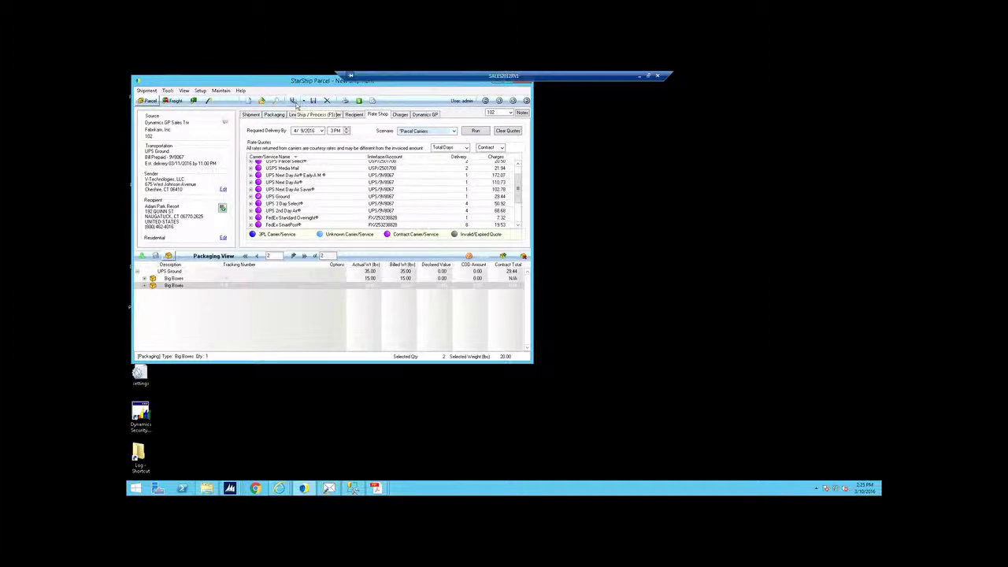
Ship and process the order 102 shipment, closing the label and packing list preview of each package.
click(295, 102)
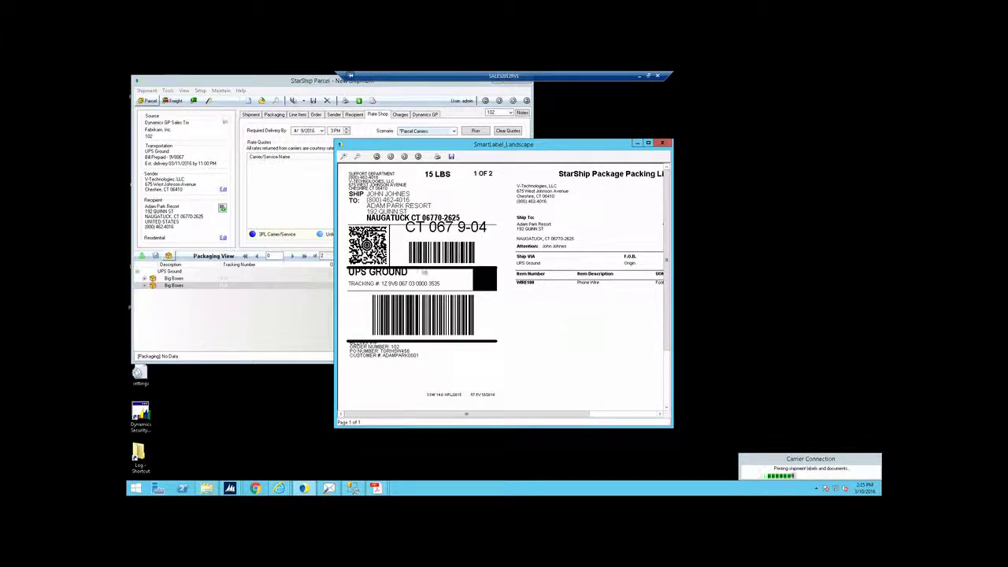
click(662, 144)
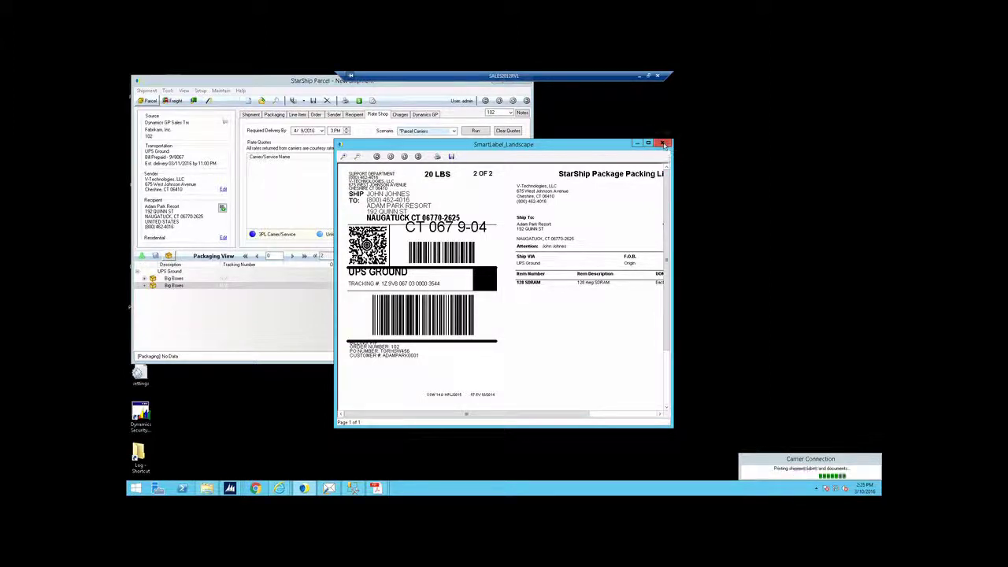
click(663, 143)
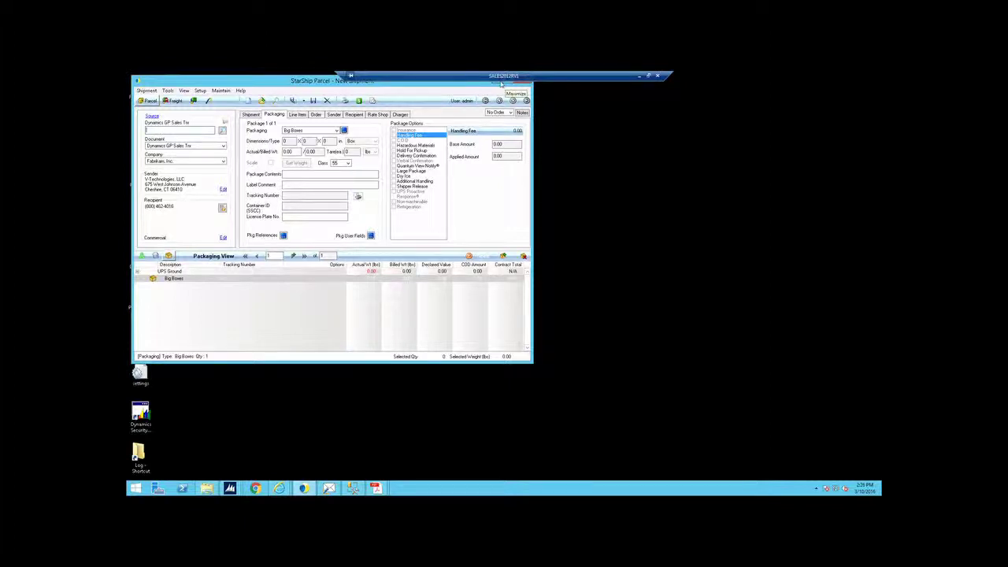
Switch to Dynamics GP, bring up order 102 in Sales Transaction Entry and read its shipment note.
click(316, 103)
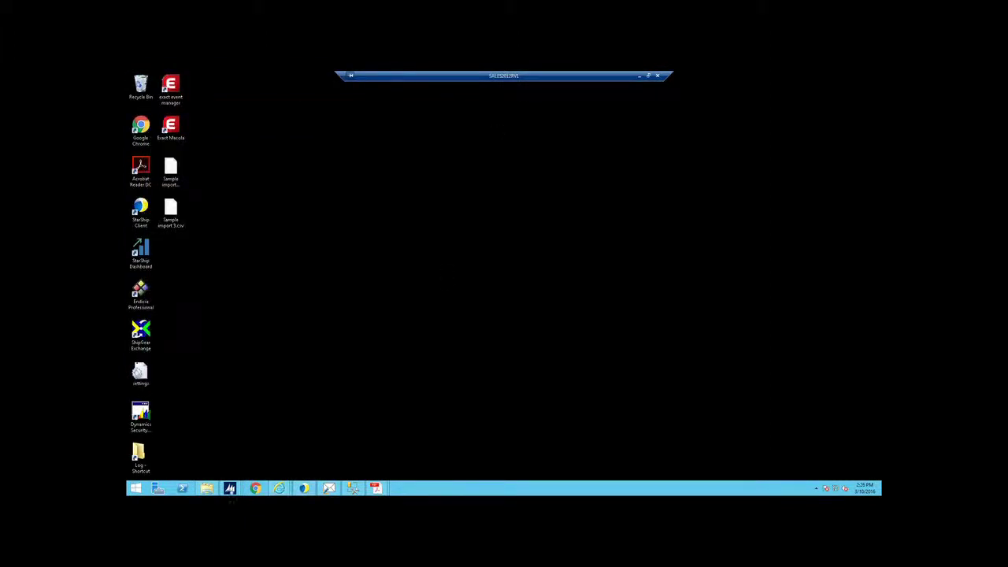
mouse_move(229, 488)
click(307, 445)
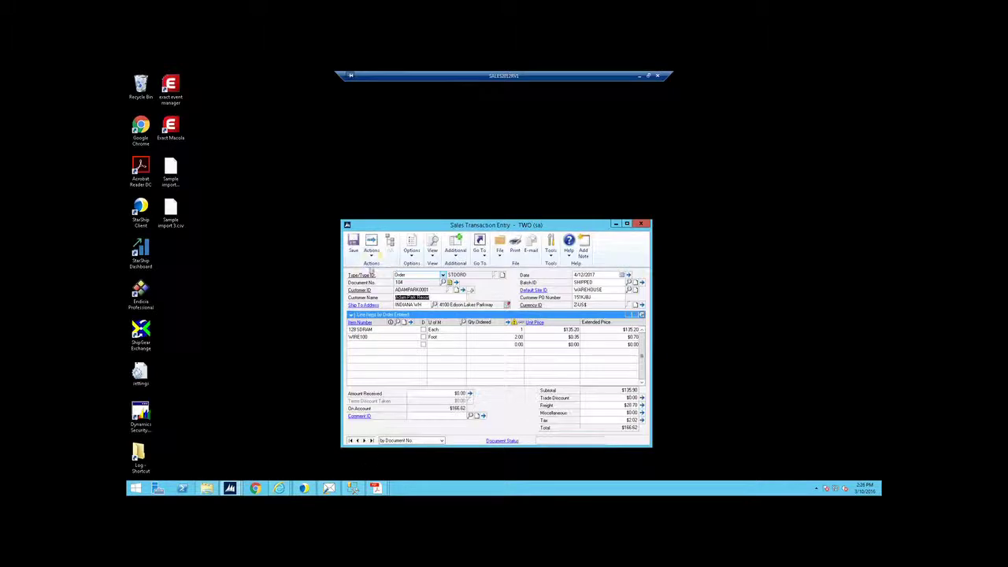
click(356, 441)
click(357, 441)
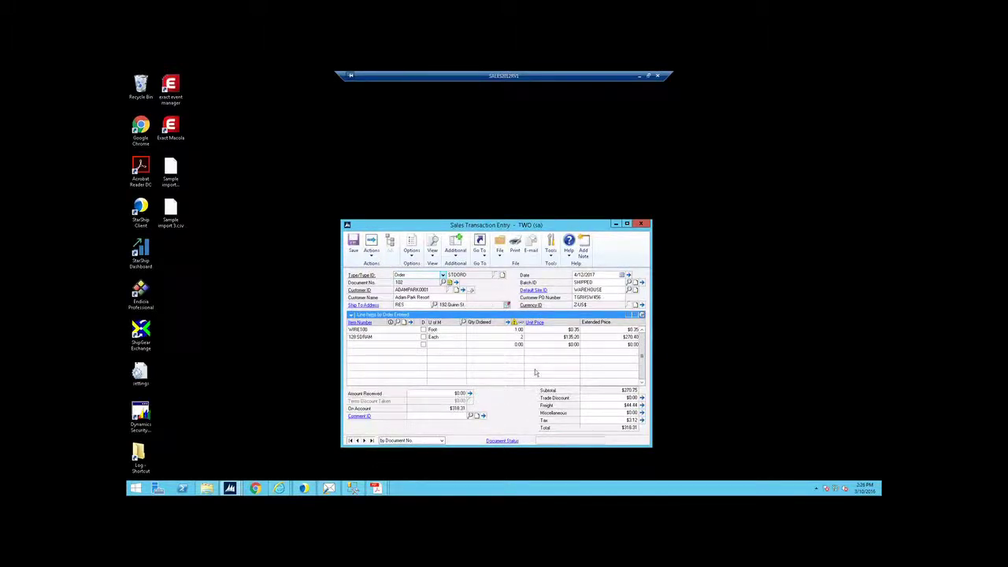
click(450, 282)
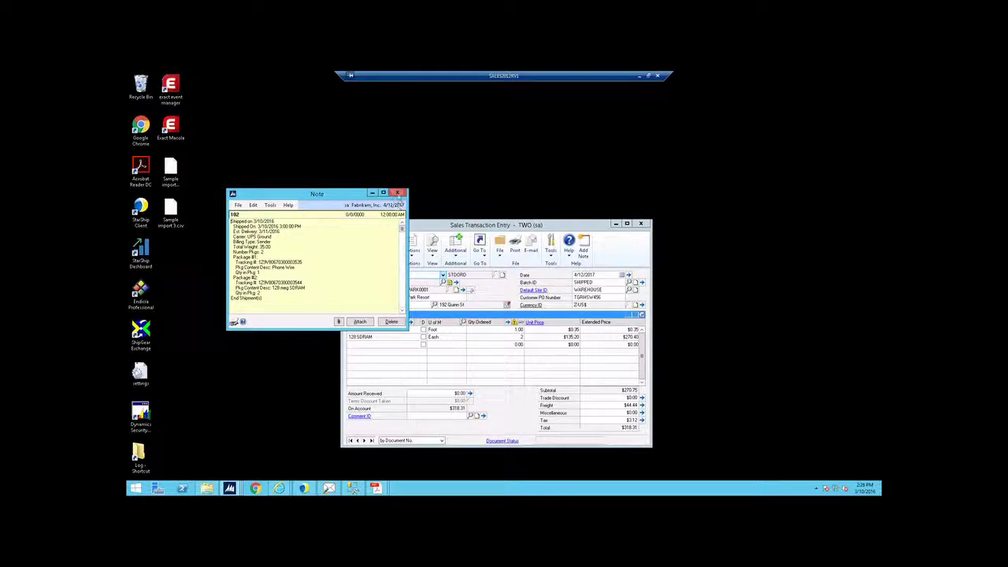
click(397, 194)
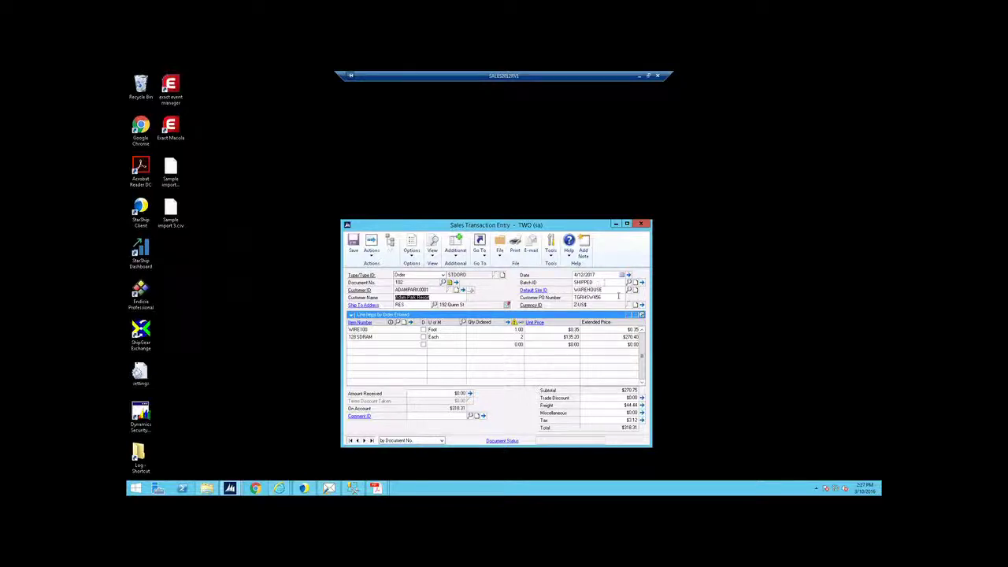
Examine order 102's freight amount and the tracking numbers and shipping cost in its user-defined fields.
click(627, 405)
click(487, 257)
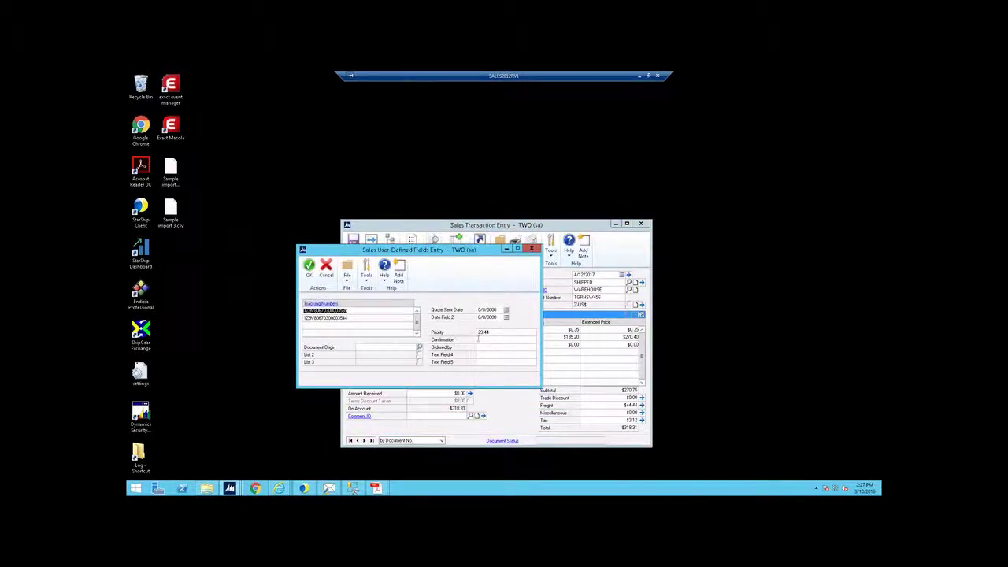
key(Tab)
key(Tab)
click(531, 249)
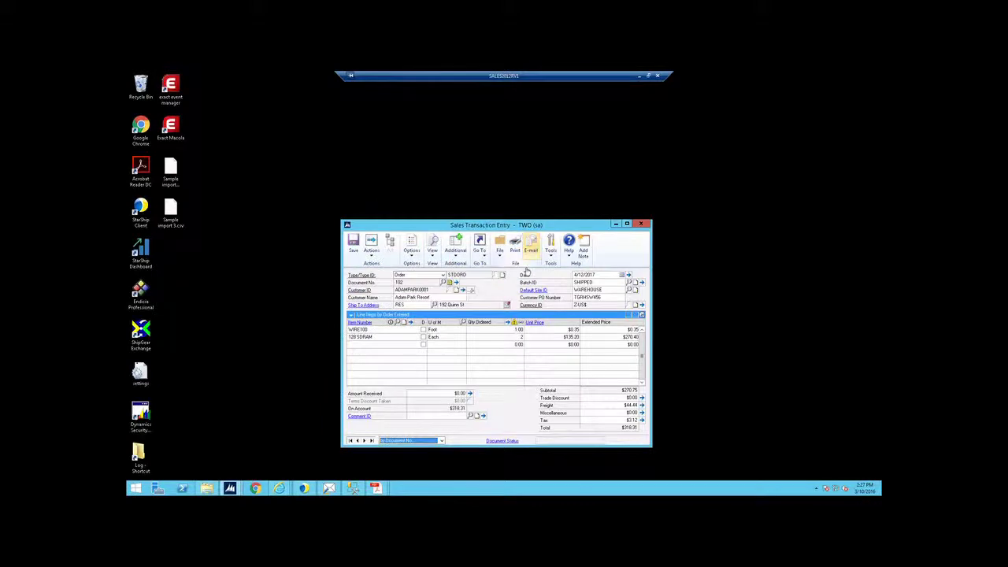
Review the WIRE100 line item's expanded details on order 102 and save the order.
click(635, 330)
click(642, 315)
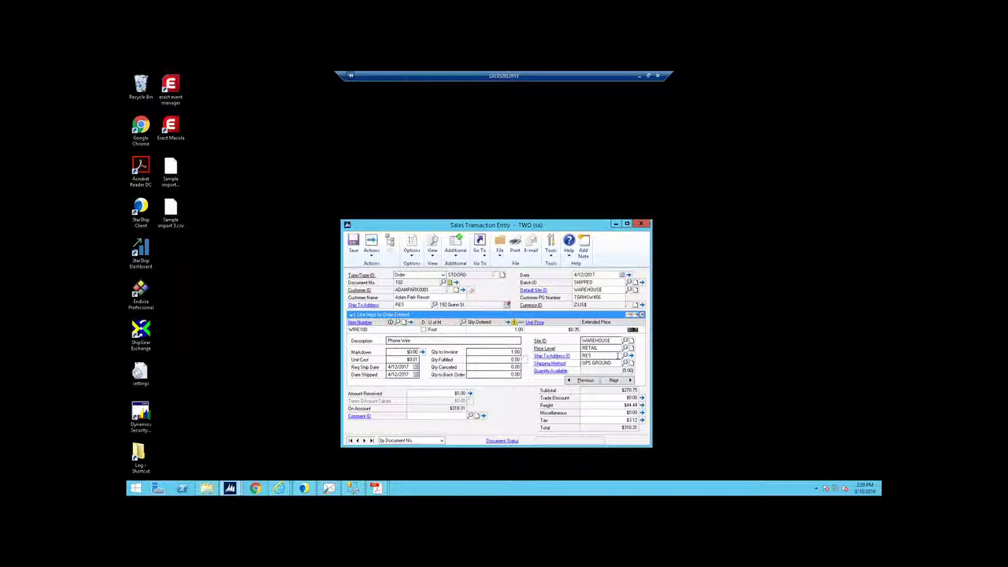
click(642, 314)
drag(587, 221, 595, 172)
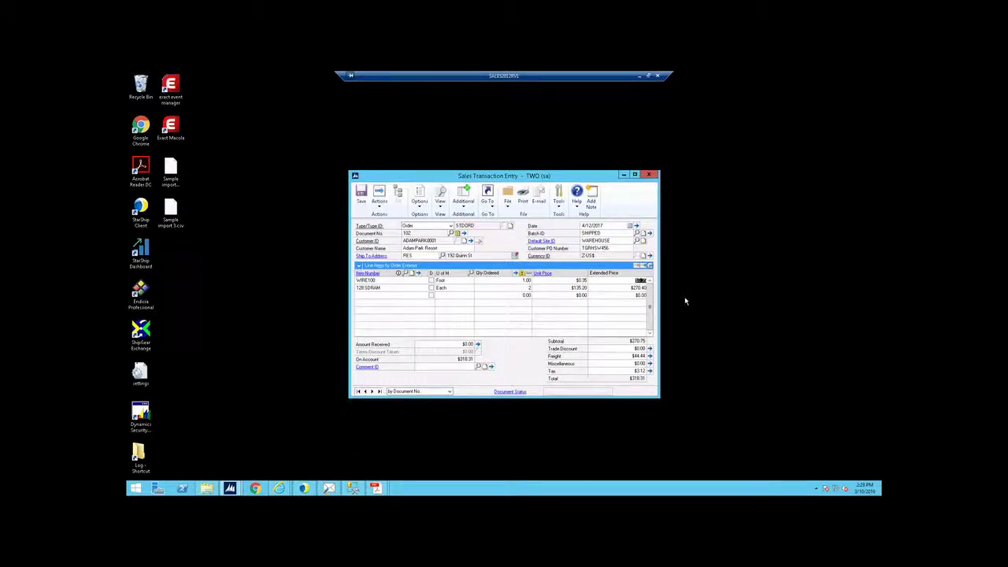
click(362, 198)
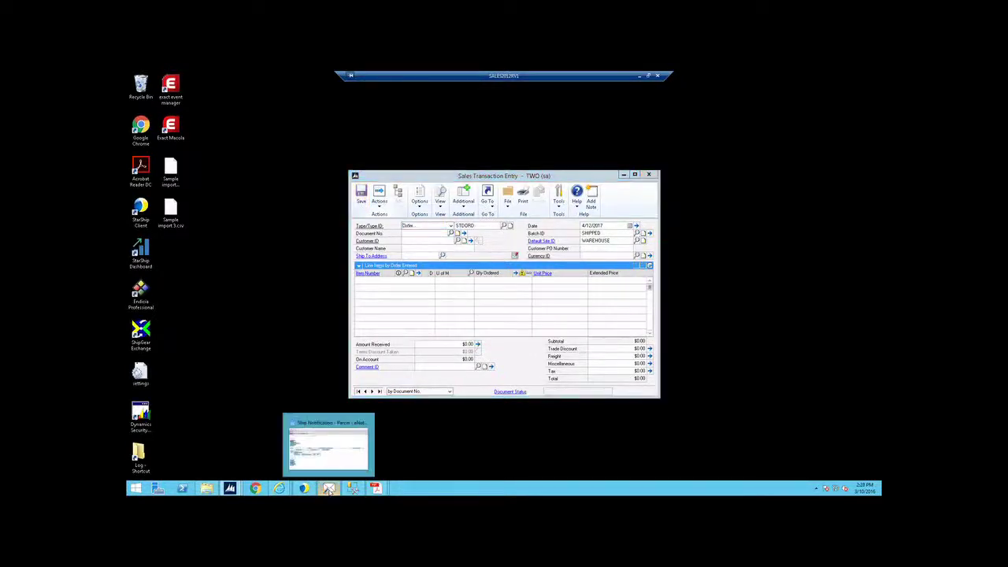
Switch to the Ship Notifications template, look over the dynamic blocks that can be added, and preview the e-mail.
click(329, 488)
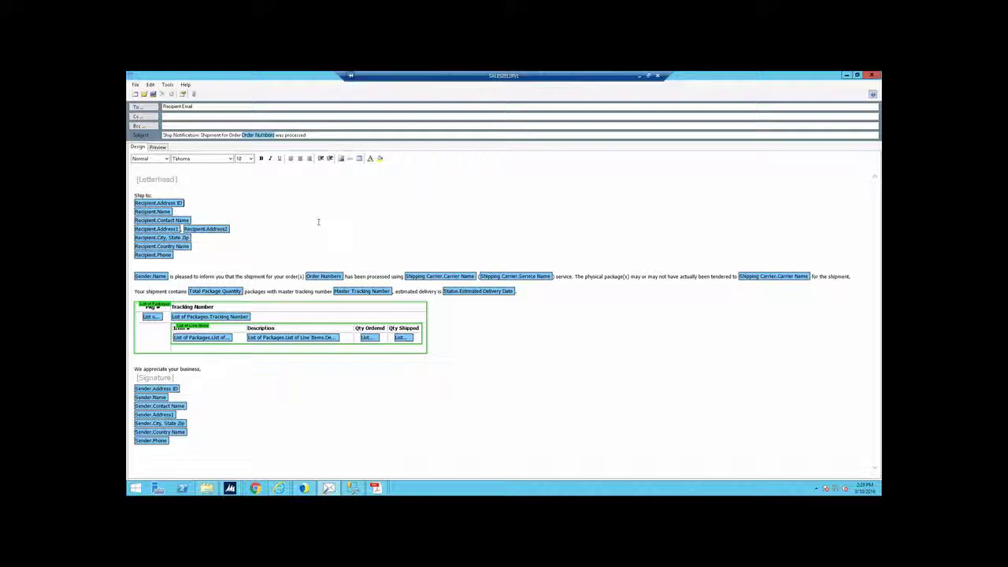
right_click(322, 220)
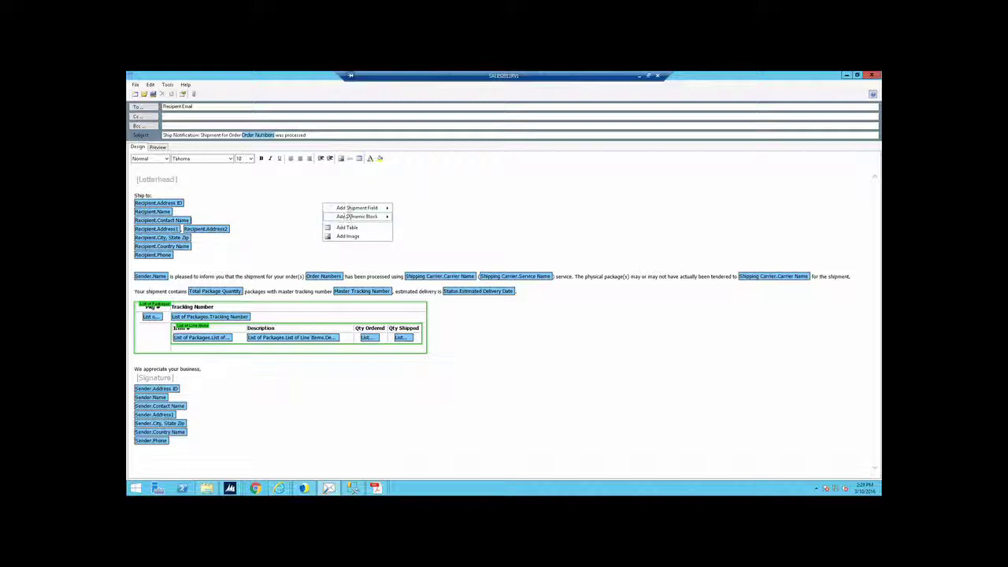
mouse_move(354, 218)
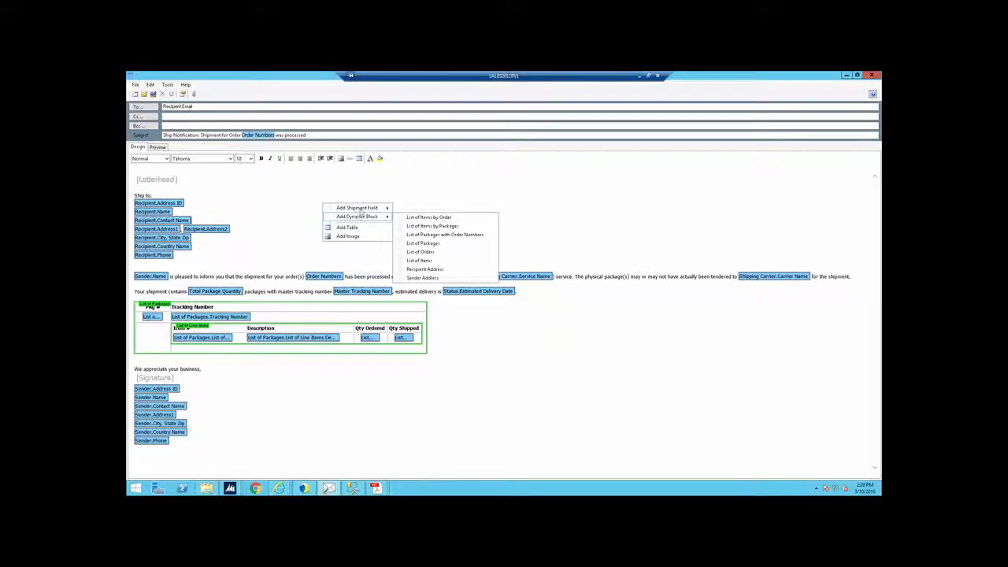
click(362, 180)
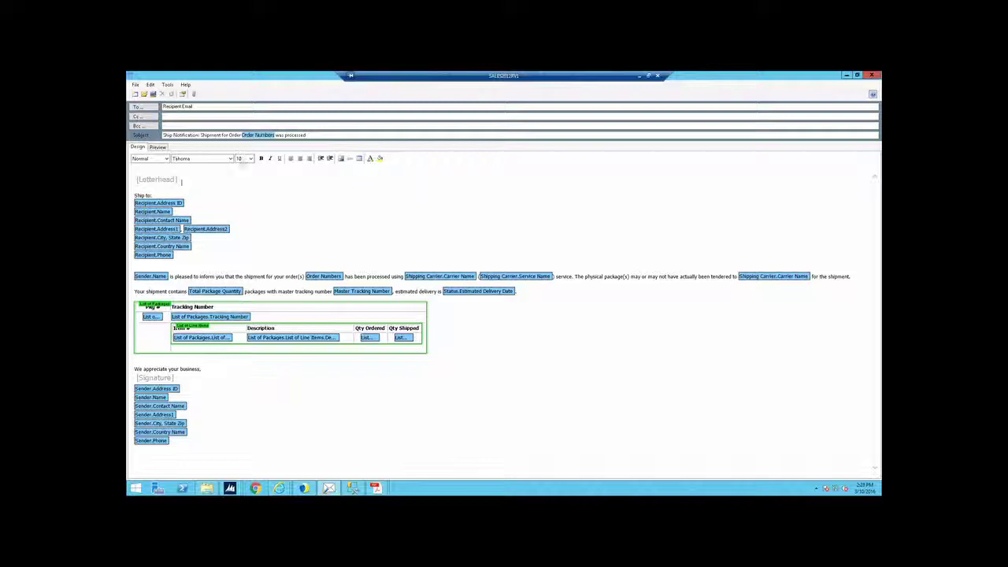
click(162, 148)
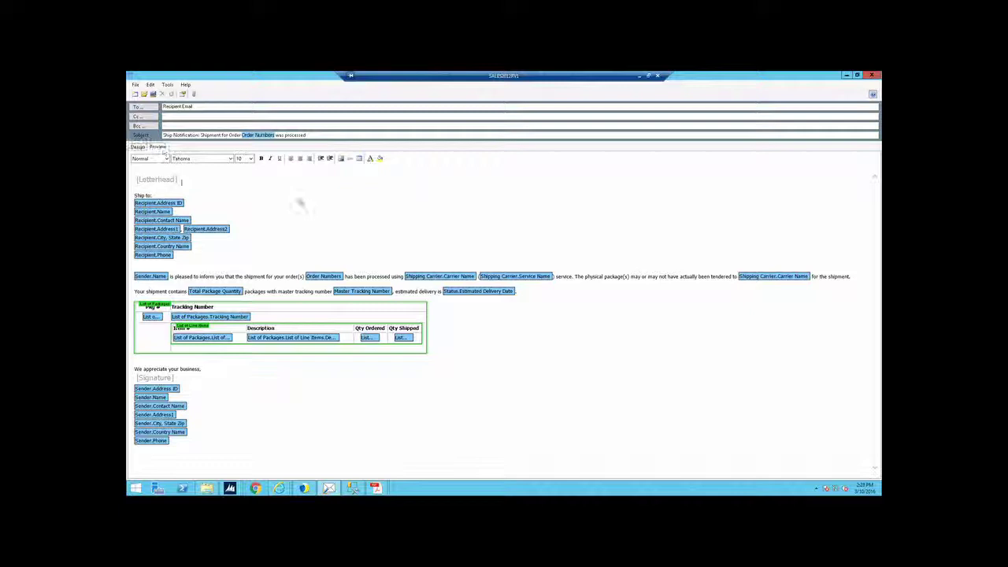
Review the shipment data documents that can be attached to the notification, close the dialog without attaching, and return to Dynamics GP.
click(194, 93)
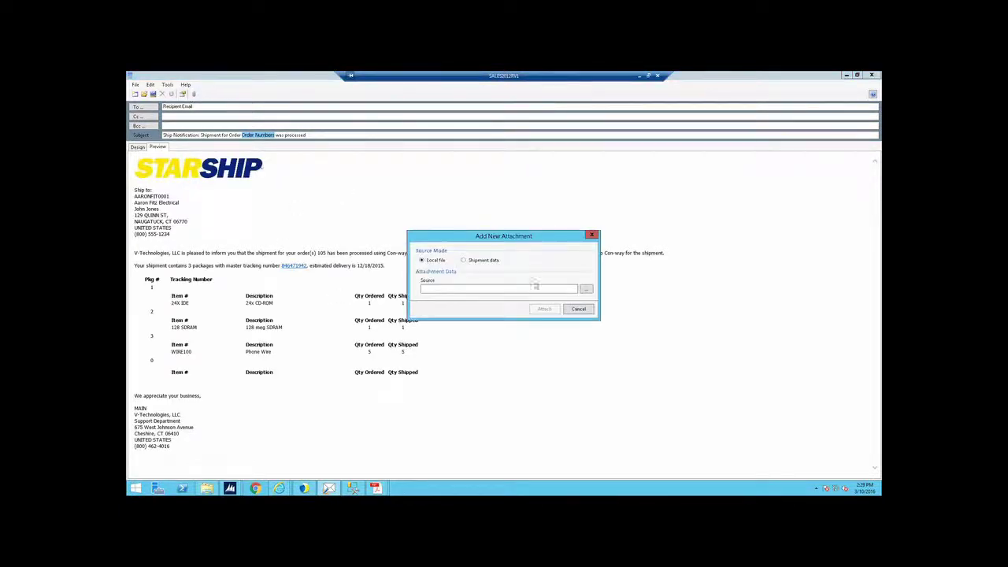
click(463, 261)
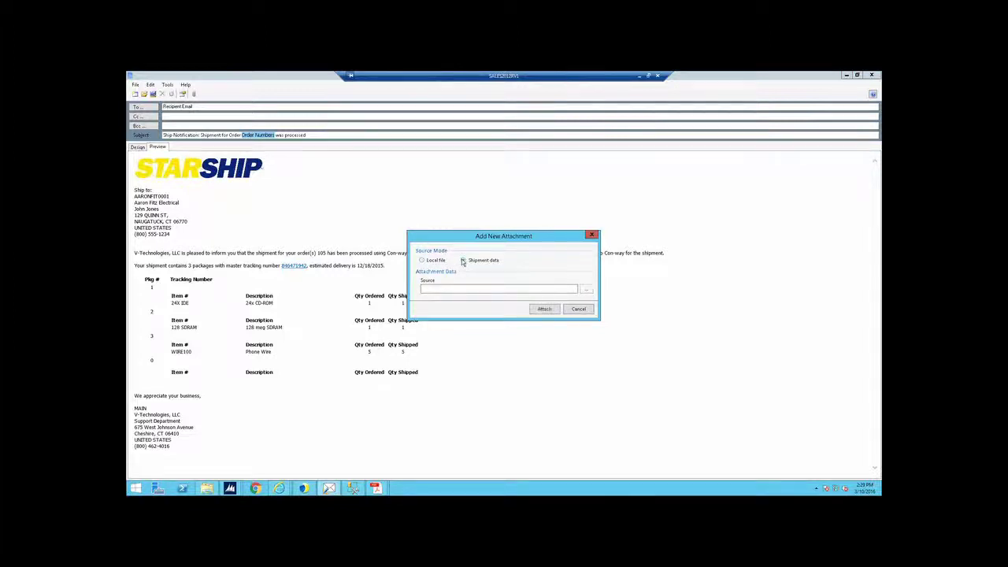
click(574, 290)
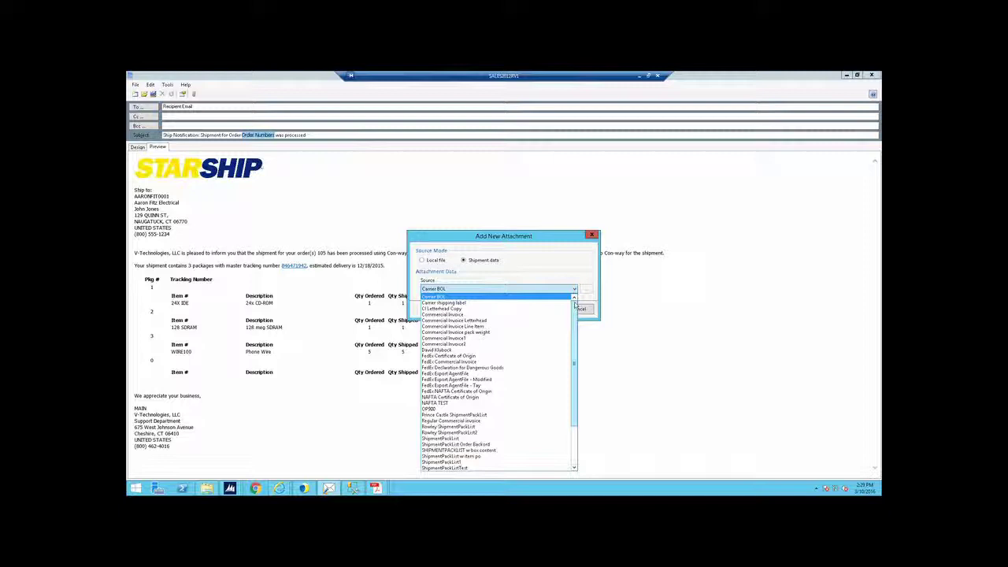
click(592, 242)
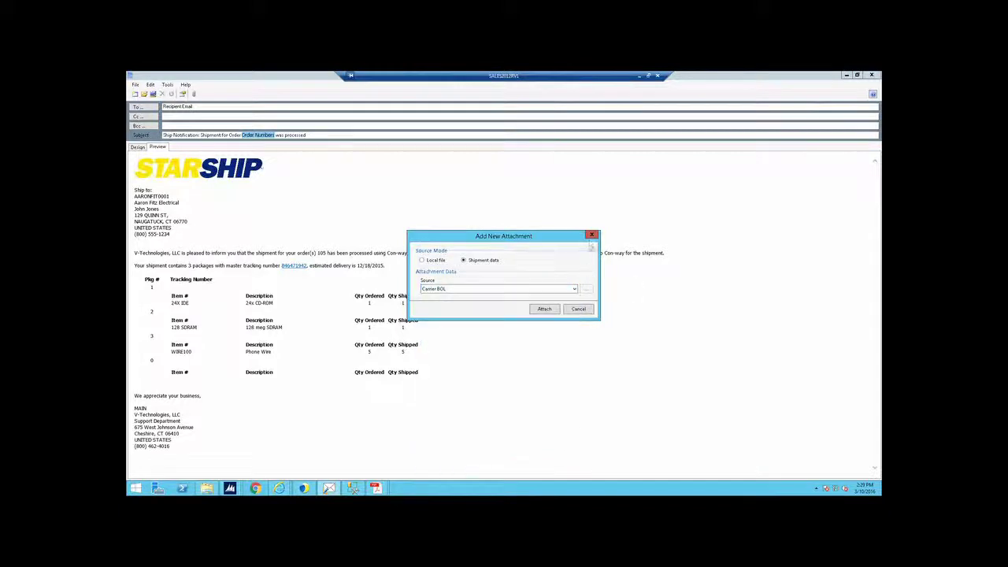
click(592, 236)
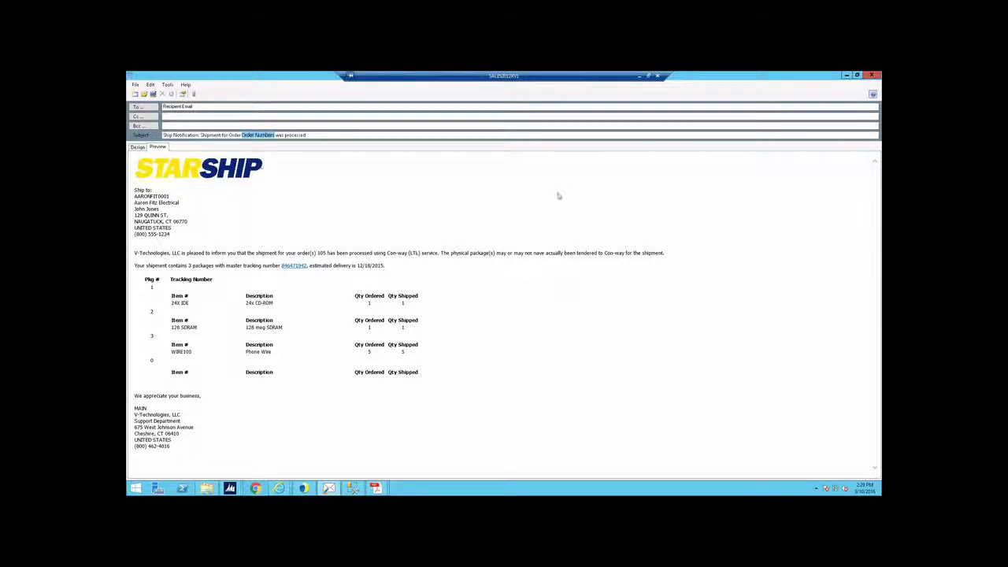
click(847, 77)
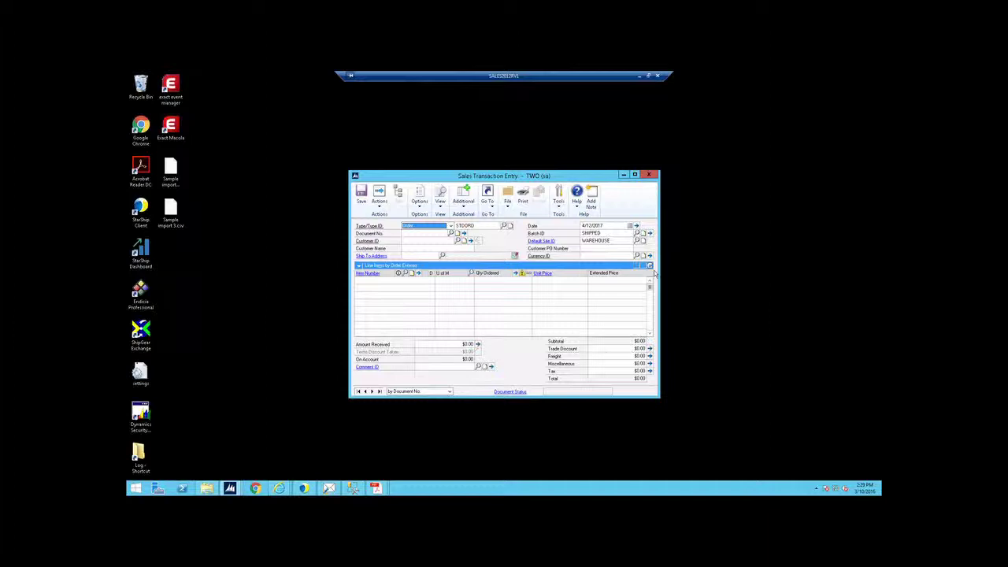
Switch to the StarShip Dashboard in Internet Explorer, look over the properties available for finding shipments, and close the search without running it.
mouse_move(279, 489)
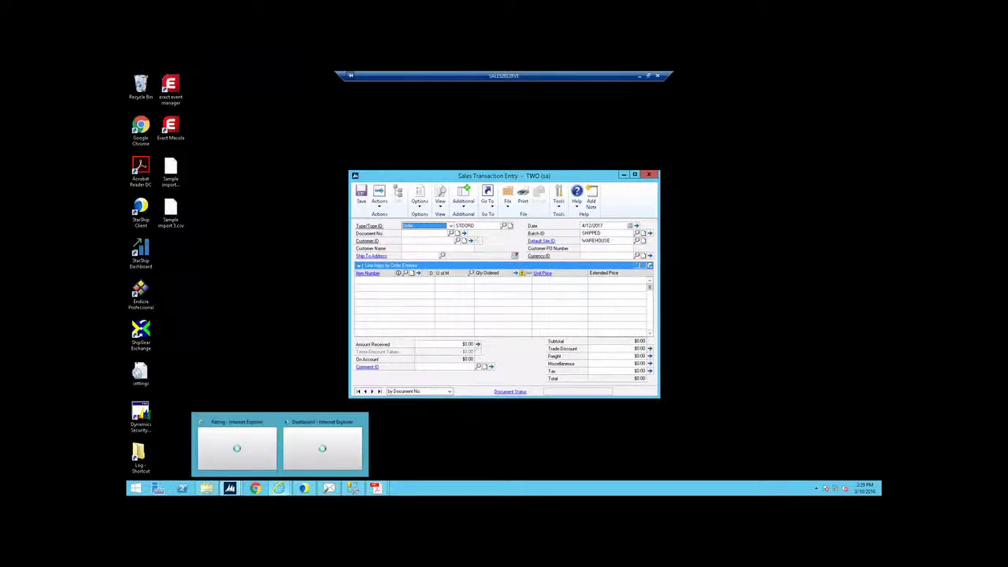
click(319, 445)
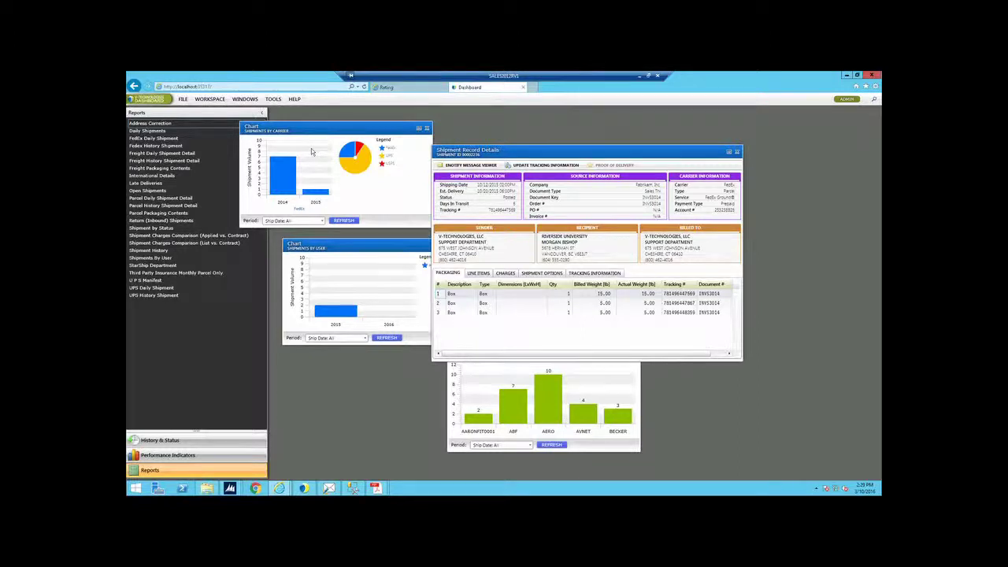
click(872, 102)
click(577, 277)
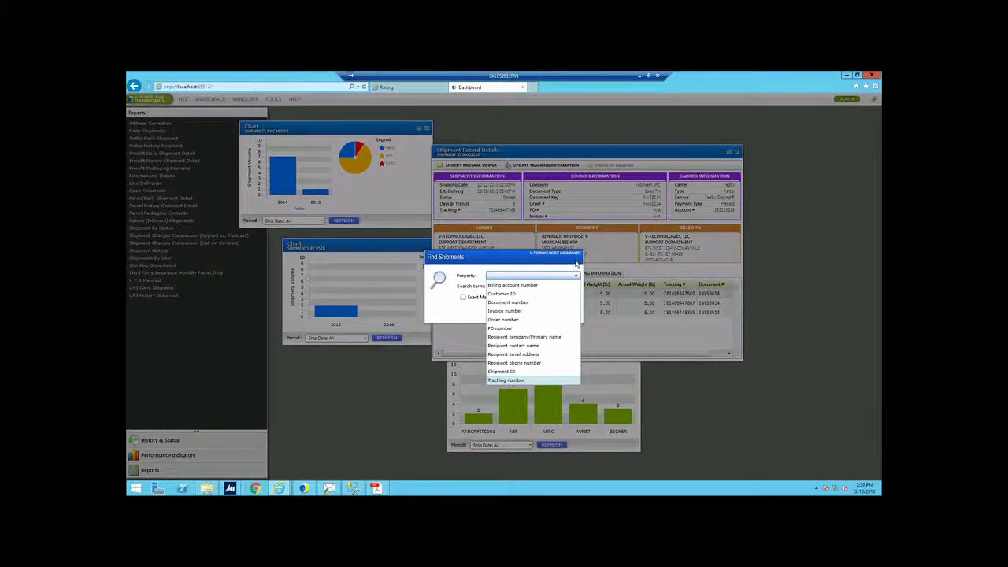
click(576, 267)
click(569, 313)
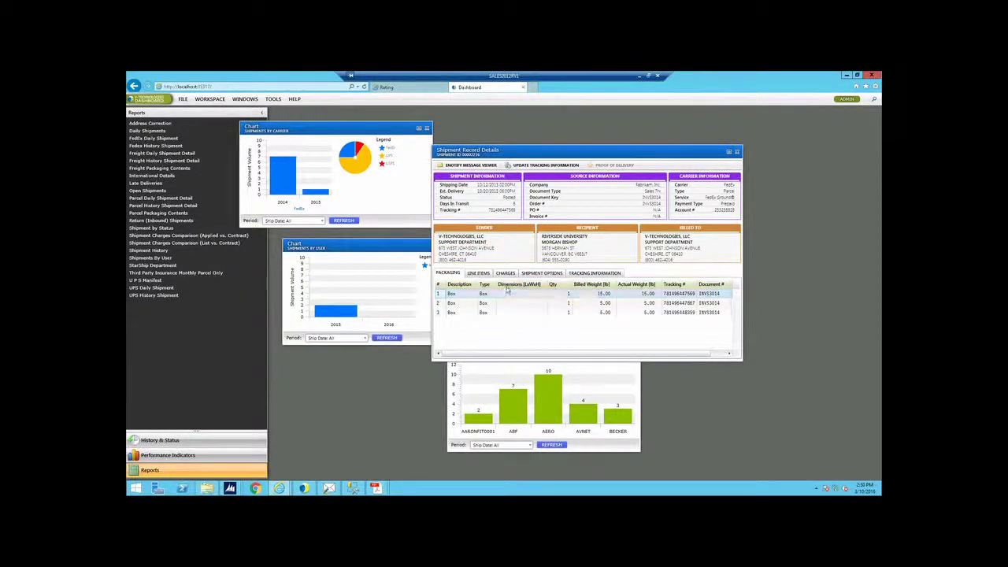
Review the open shipment record's line items, charges, shipment options and tracking information, and return to its packaging details.
click(477, 273)
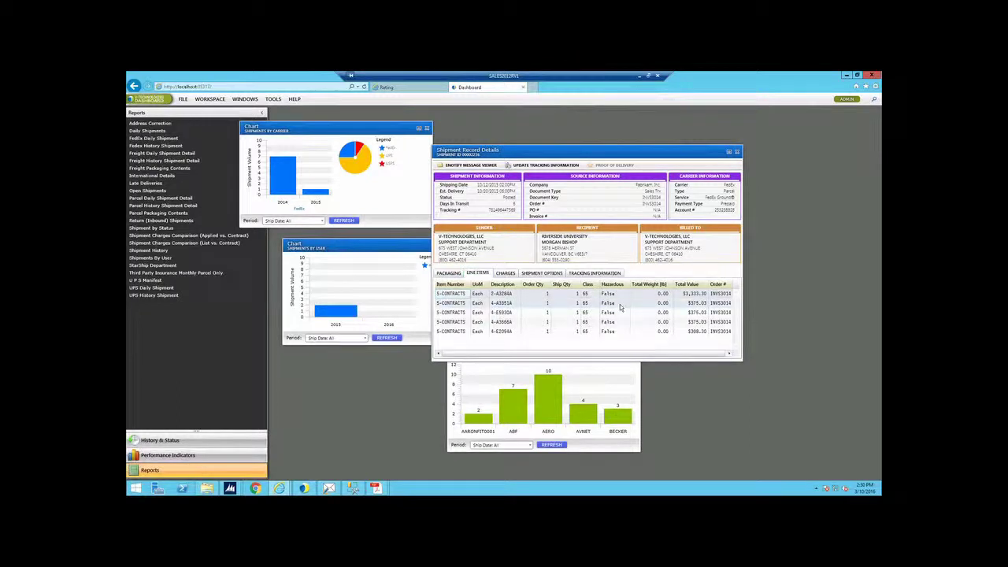
click(505, 273)
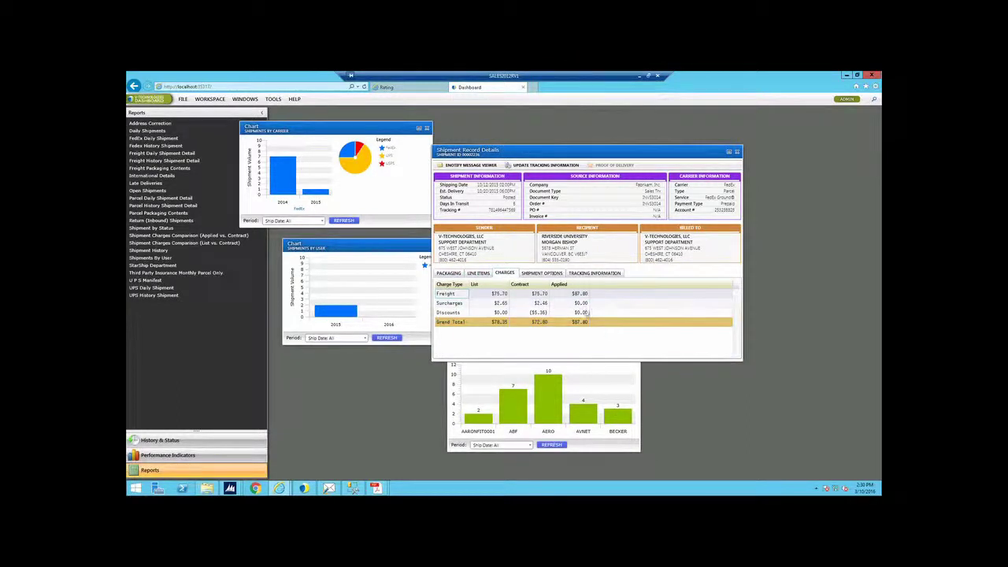
click(542, 272)
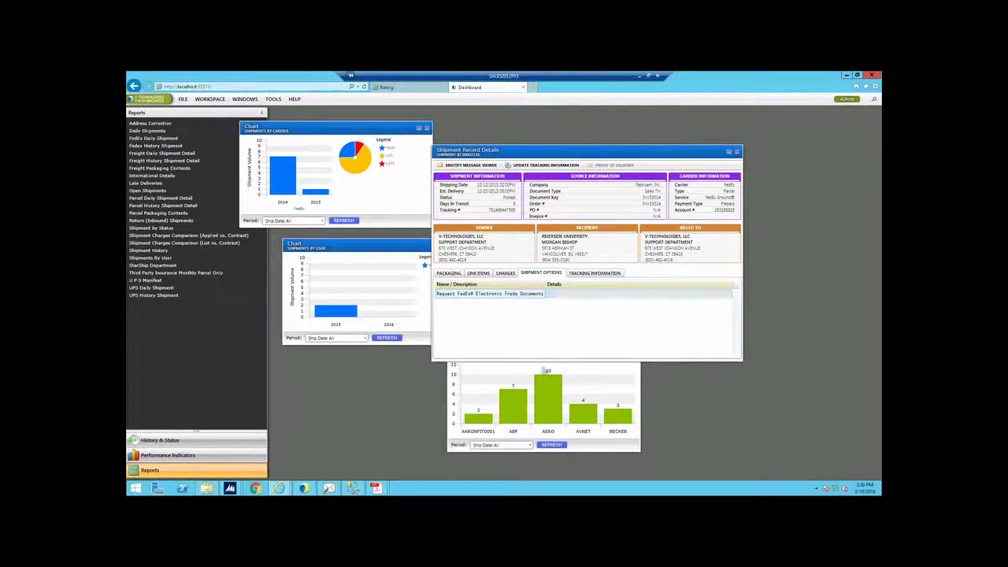
click(598, 273)
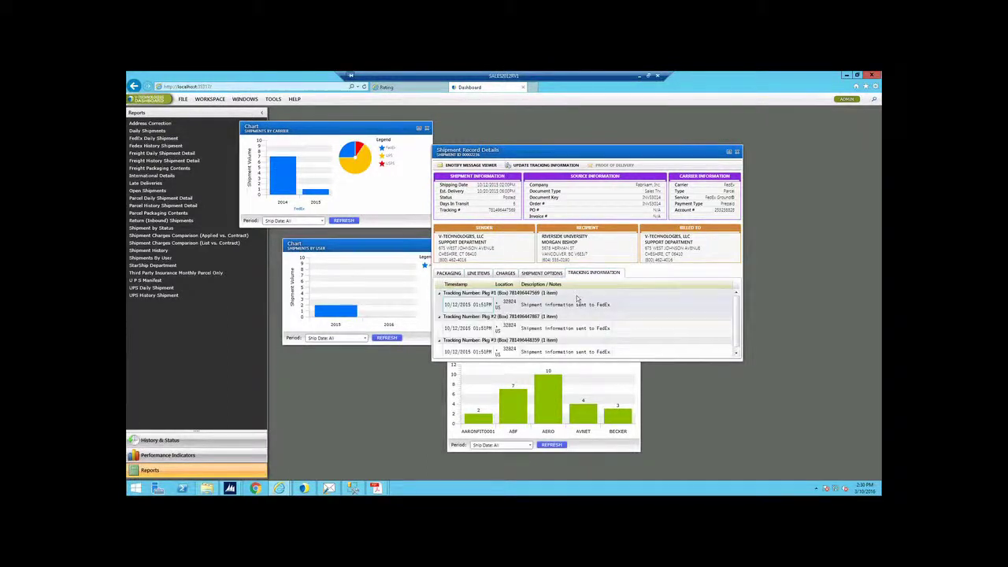
click(450, 274)
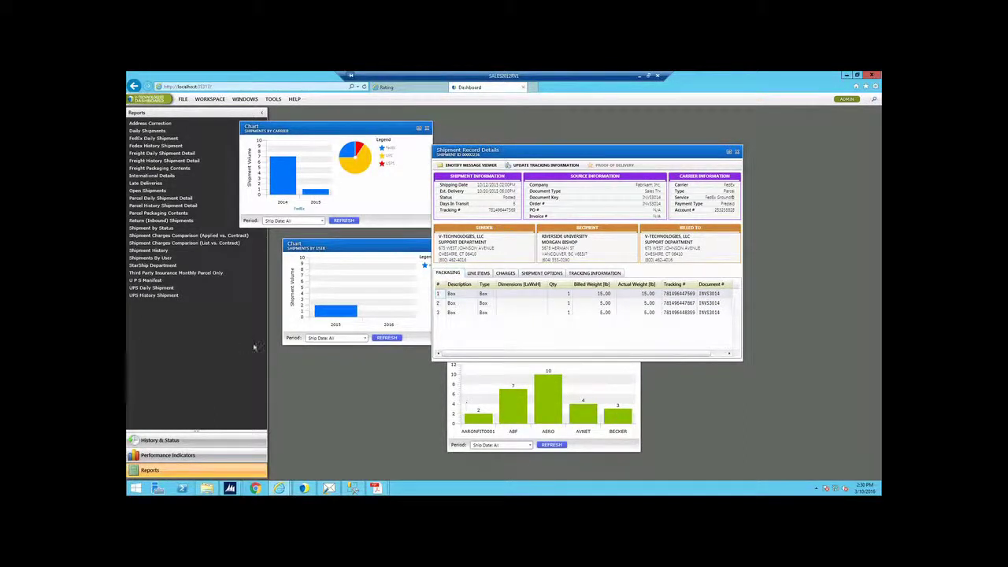
Look over the dashboard's available performance indicators and return to the list of shipping reports.
click(180, 457)
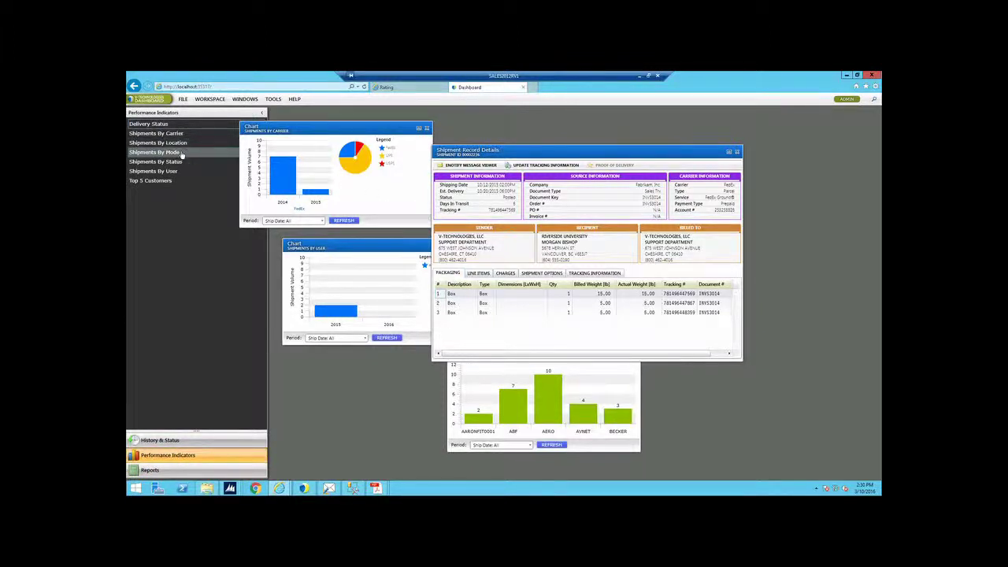
click(166, 470)
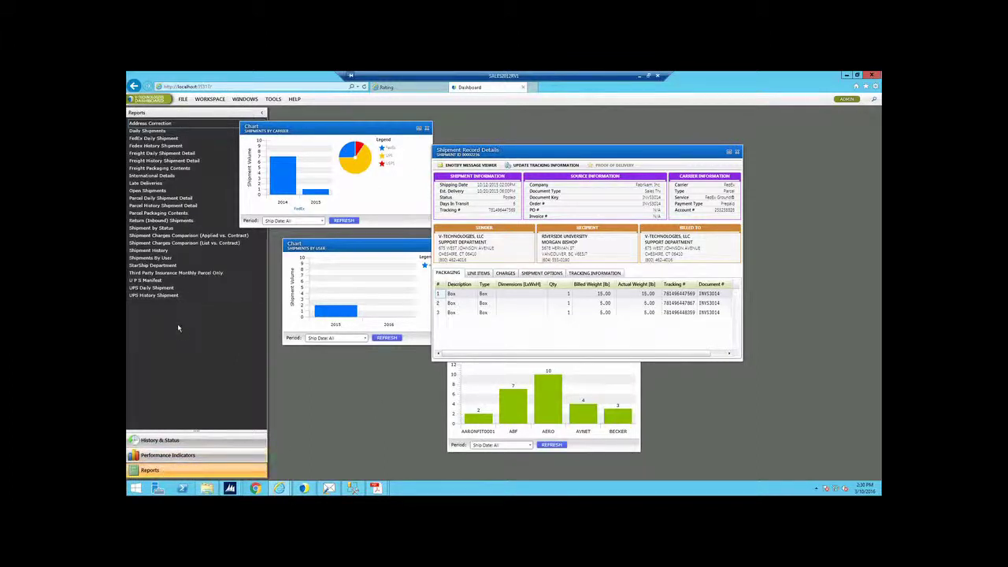